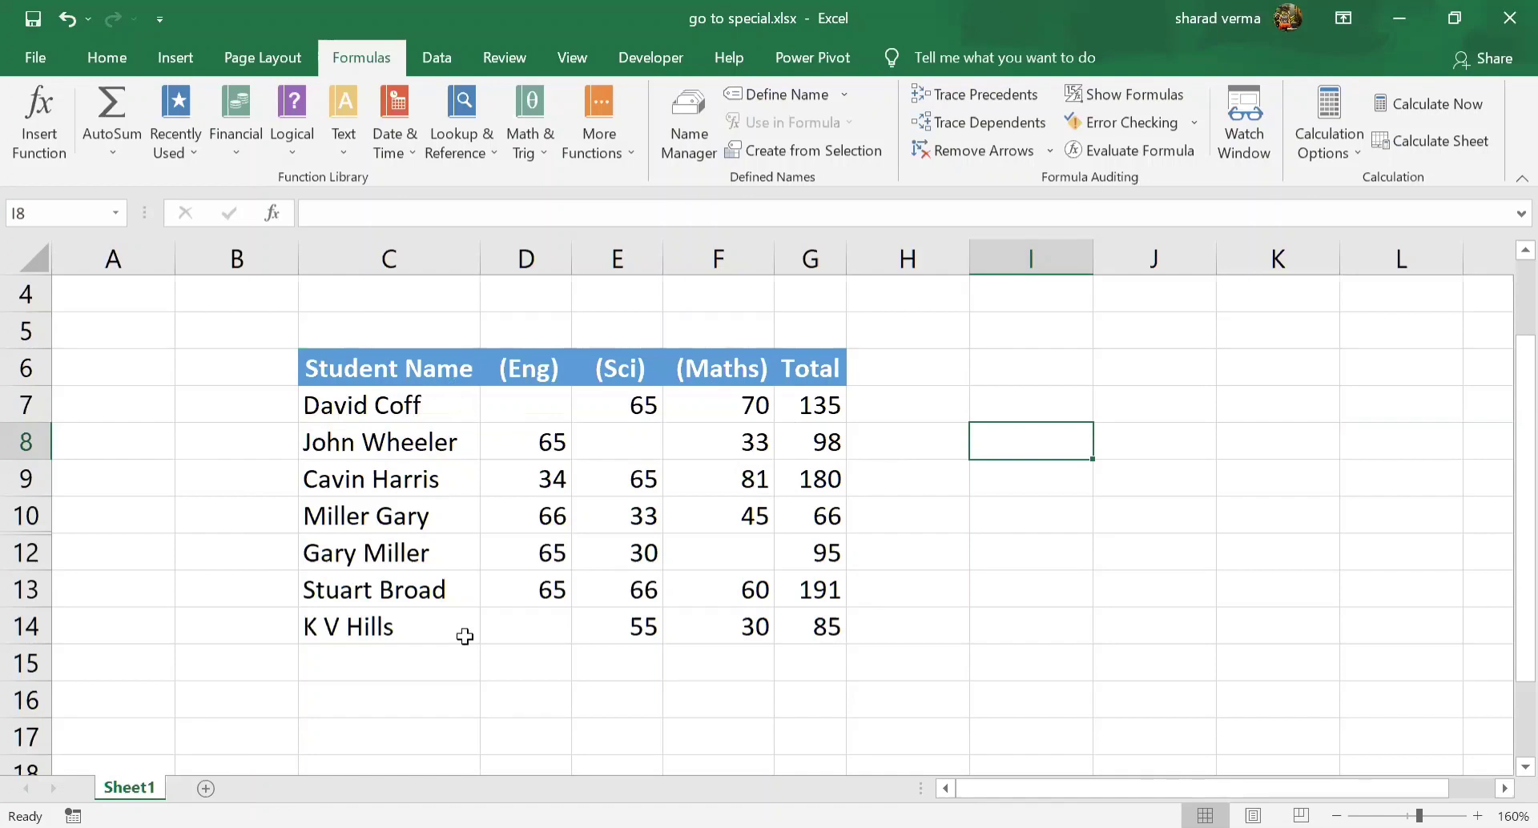
Check the blank mark cells D7, E8 and F12 in the student table
click(526, 403)
click(613, 450)
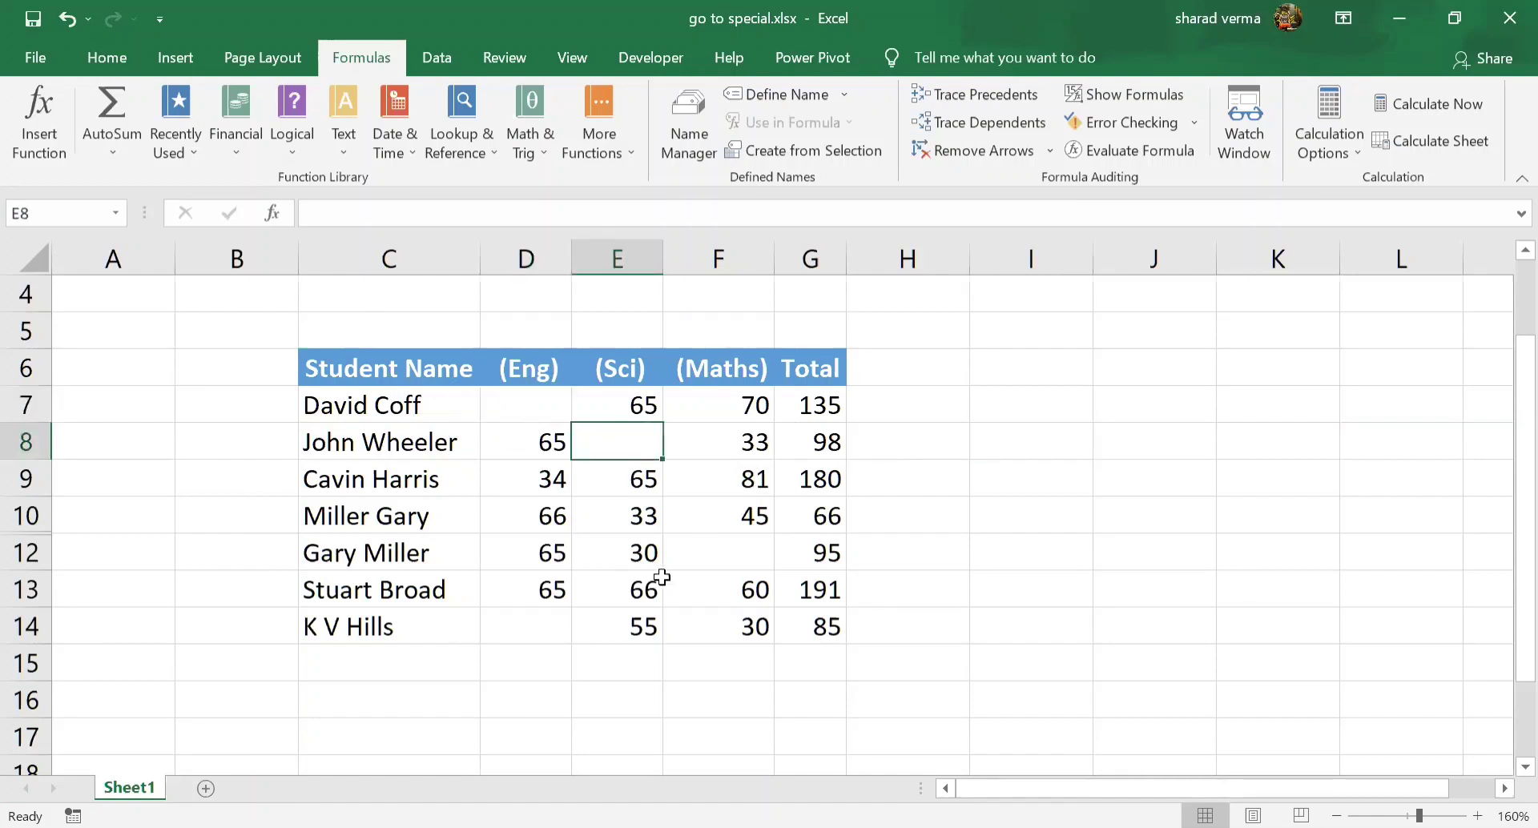
click(705, 557)
Try filling blank cells D14 and D7 individually with 0, and undo both entries
click(553, 631)
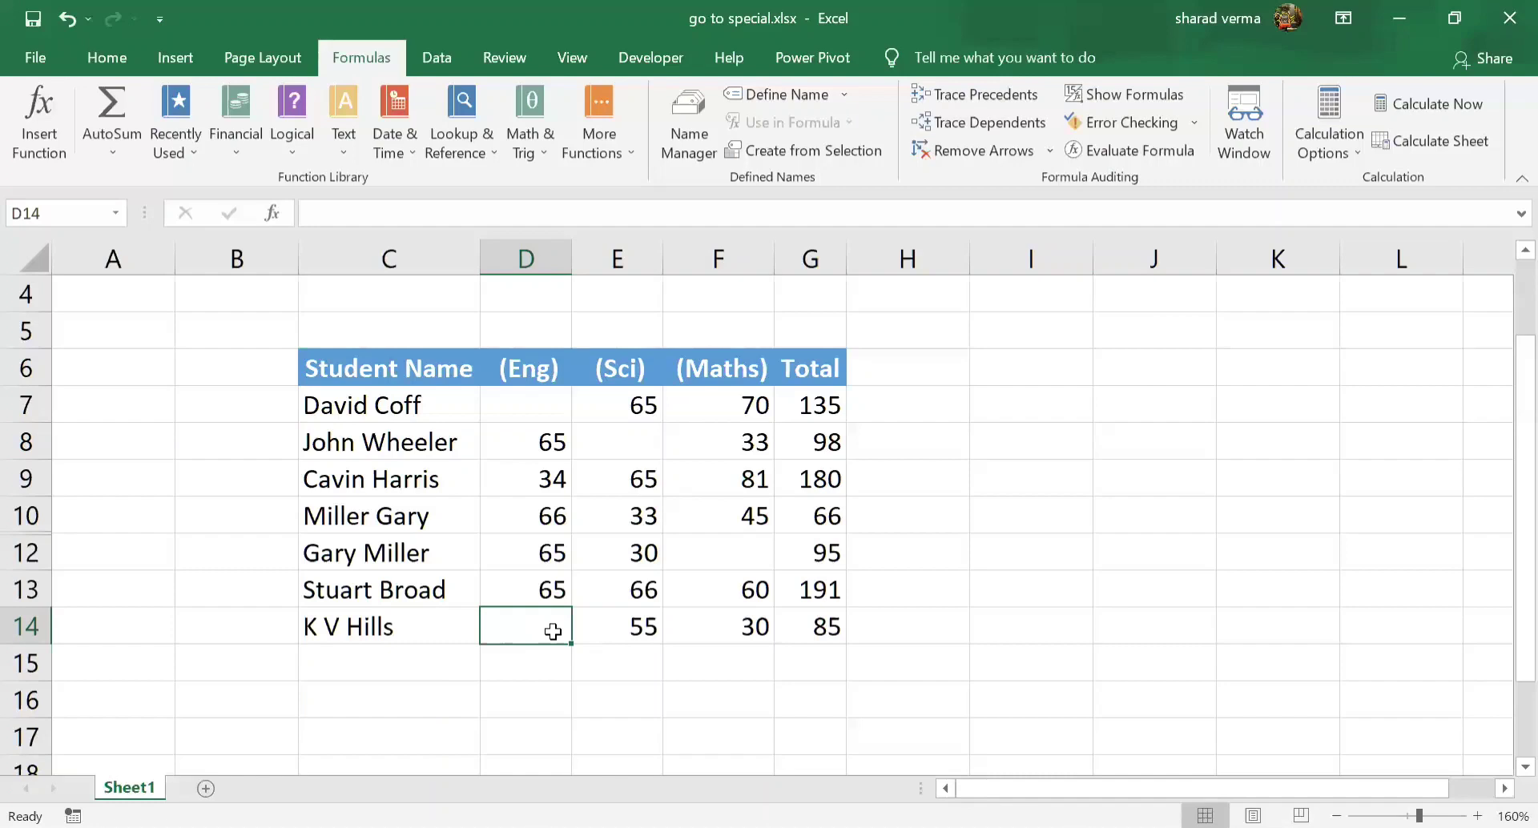
text(0)
click(563, 414)
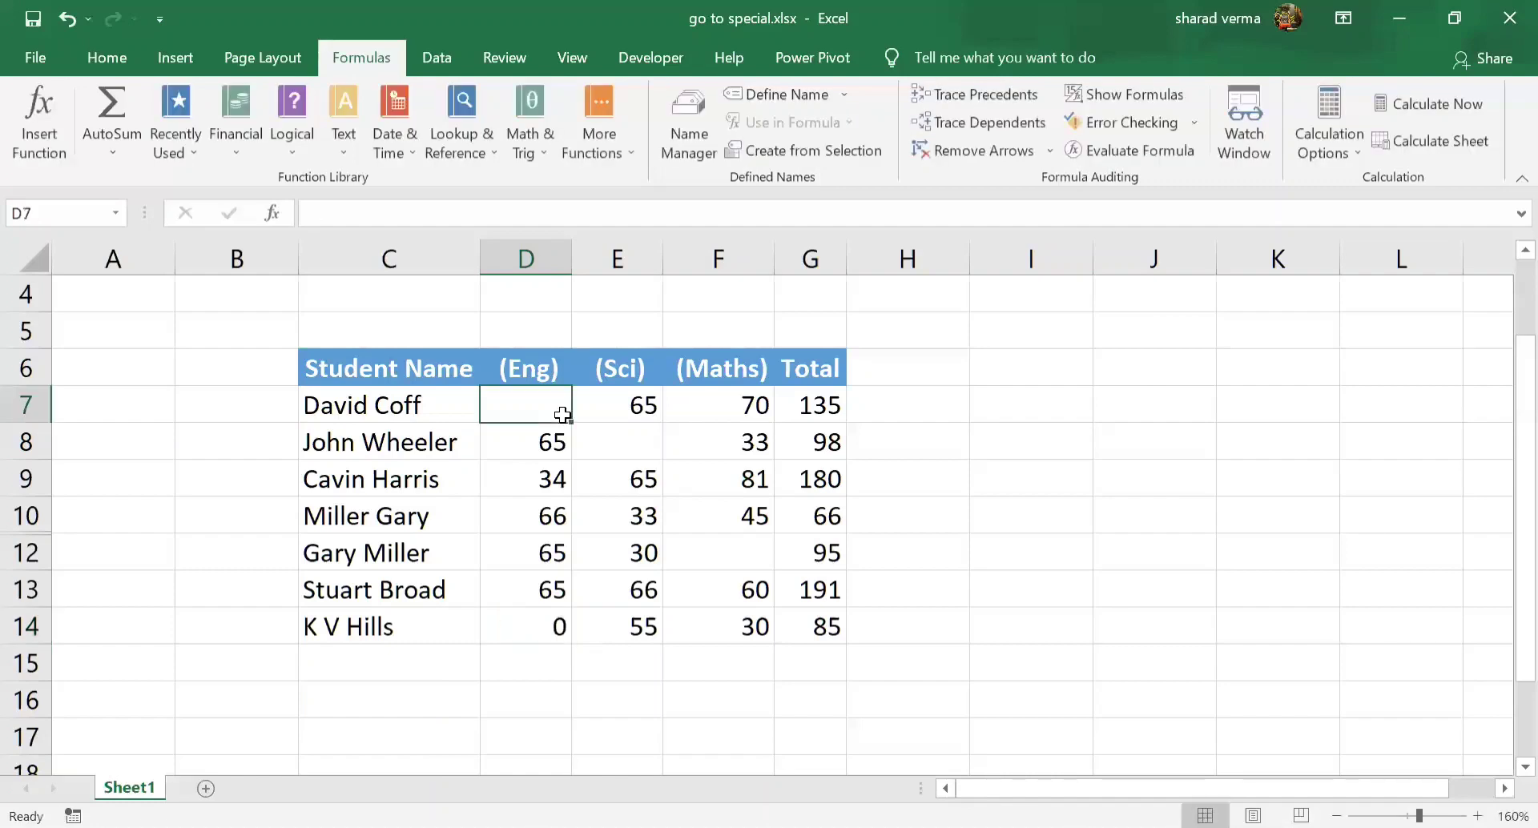
text(0)
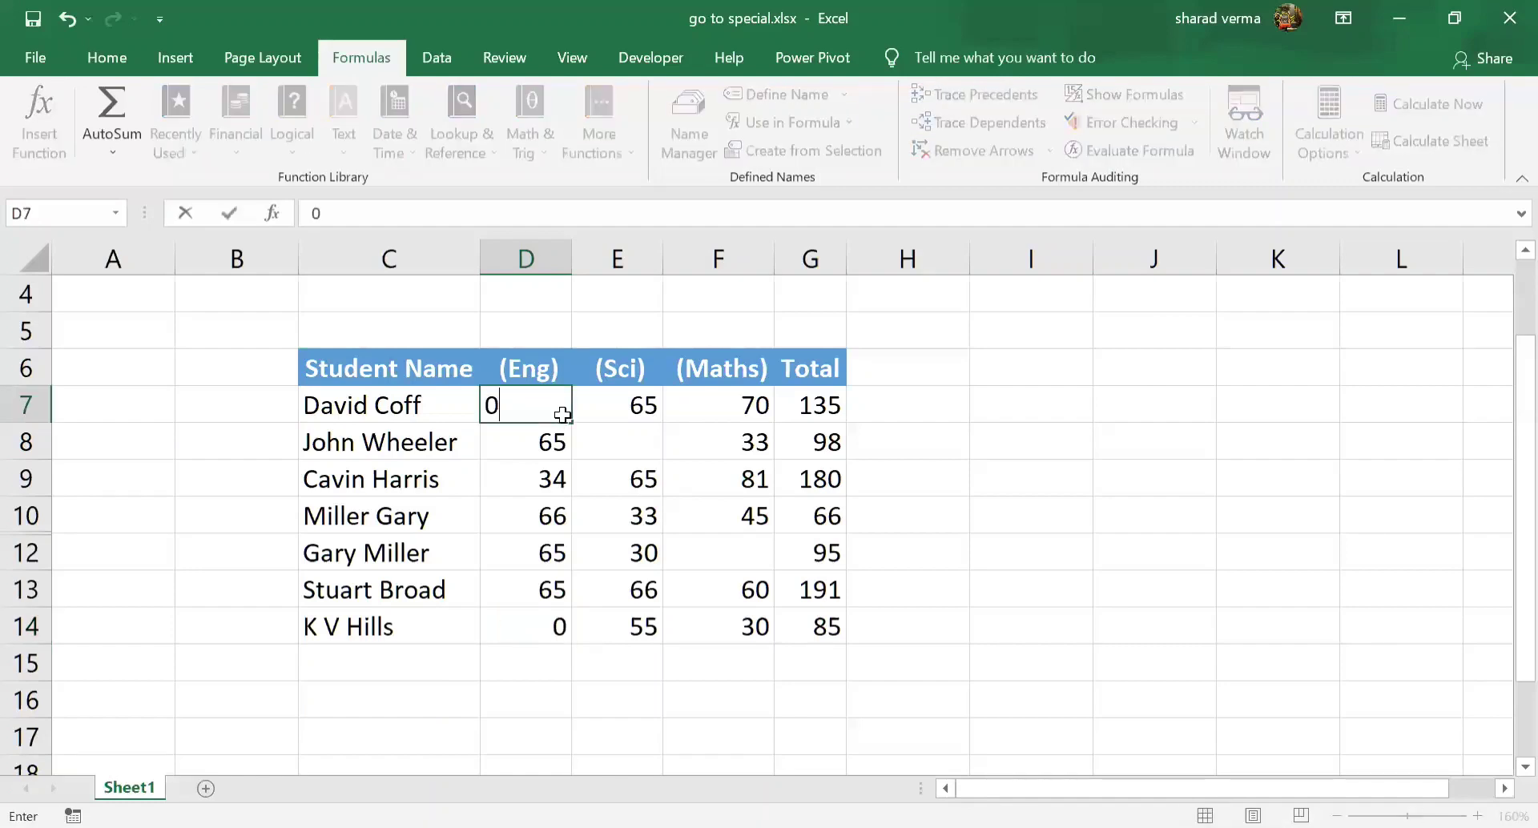
key(Return)
key(ctrl+z)
key(ctrl+z)
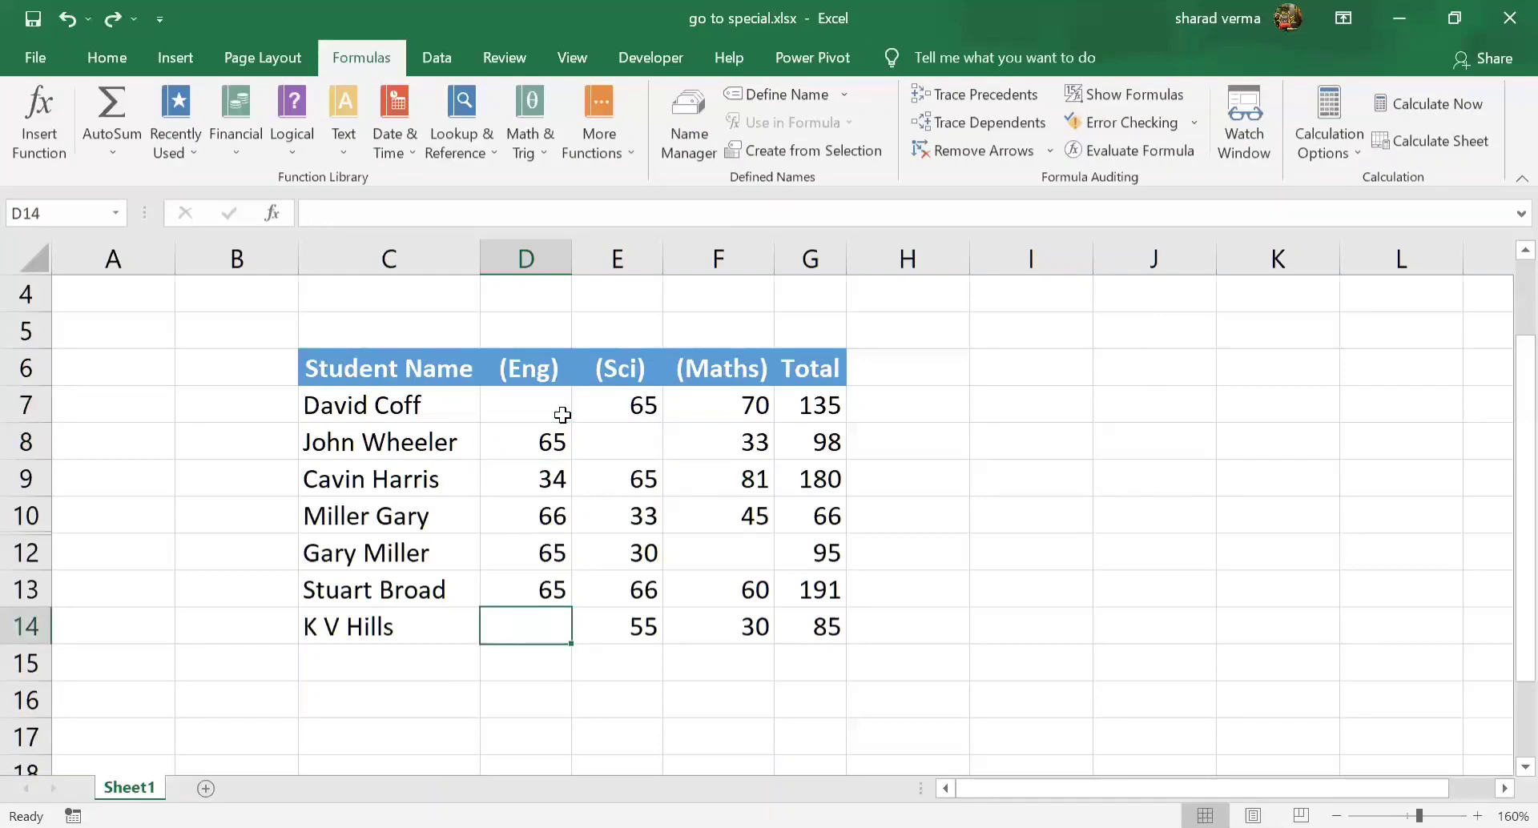
Select only the blank cells within D7:G14 using Go To Special with the Blanks option
click(562, 414)
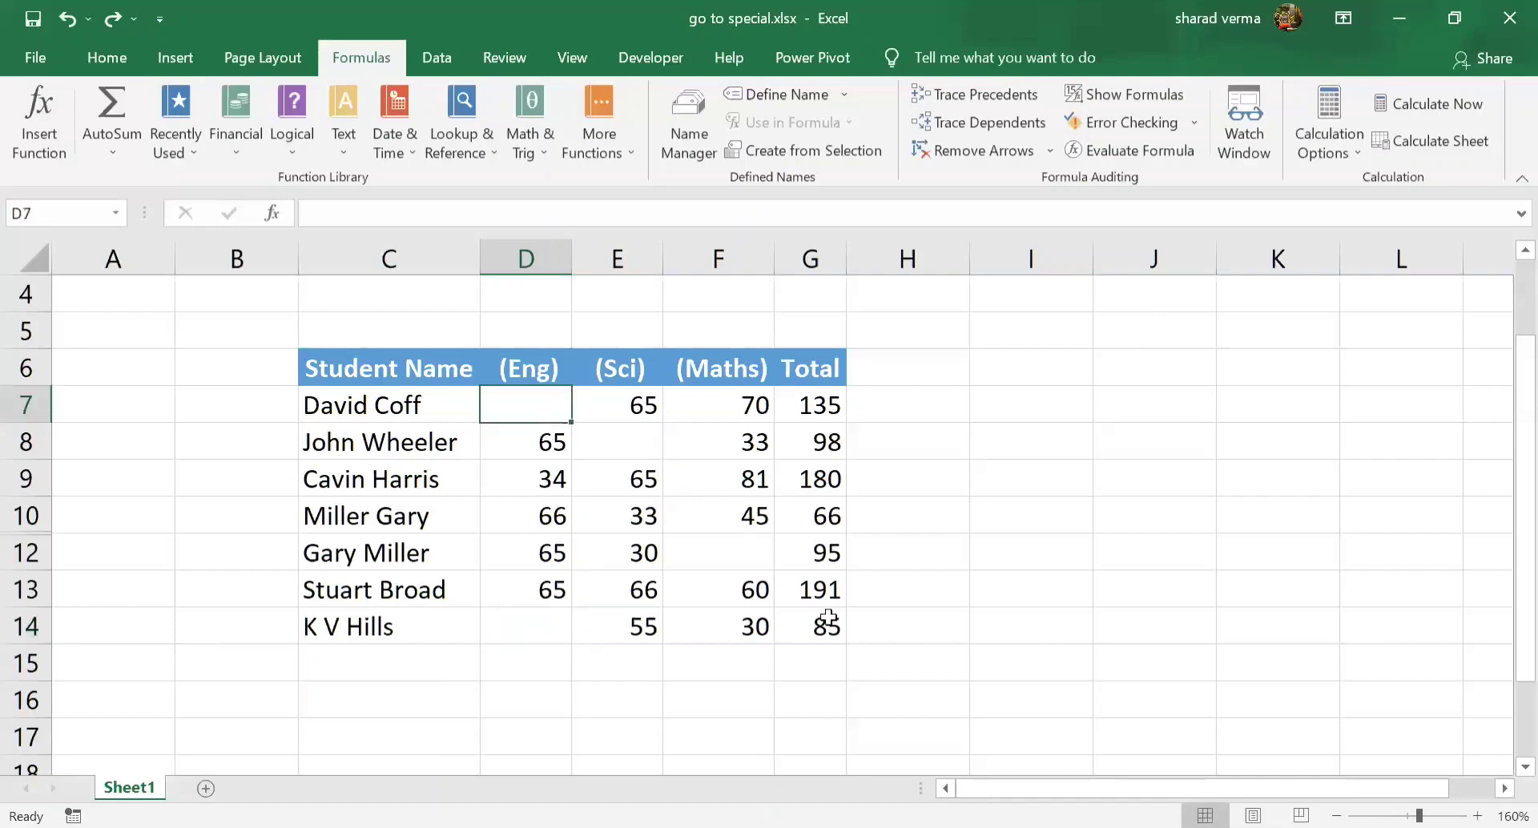
drag(419, 404, 781, 617)
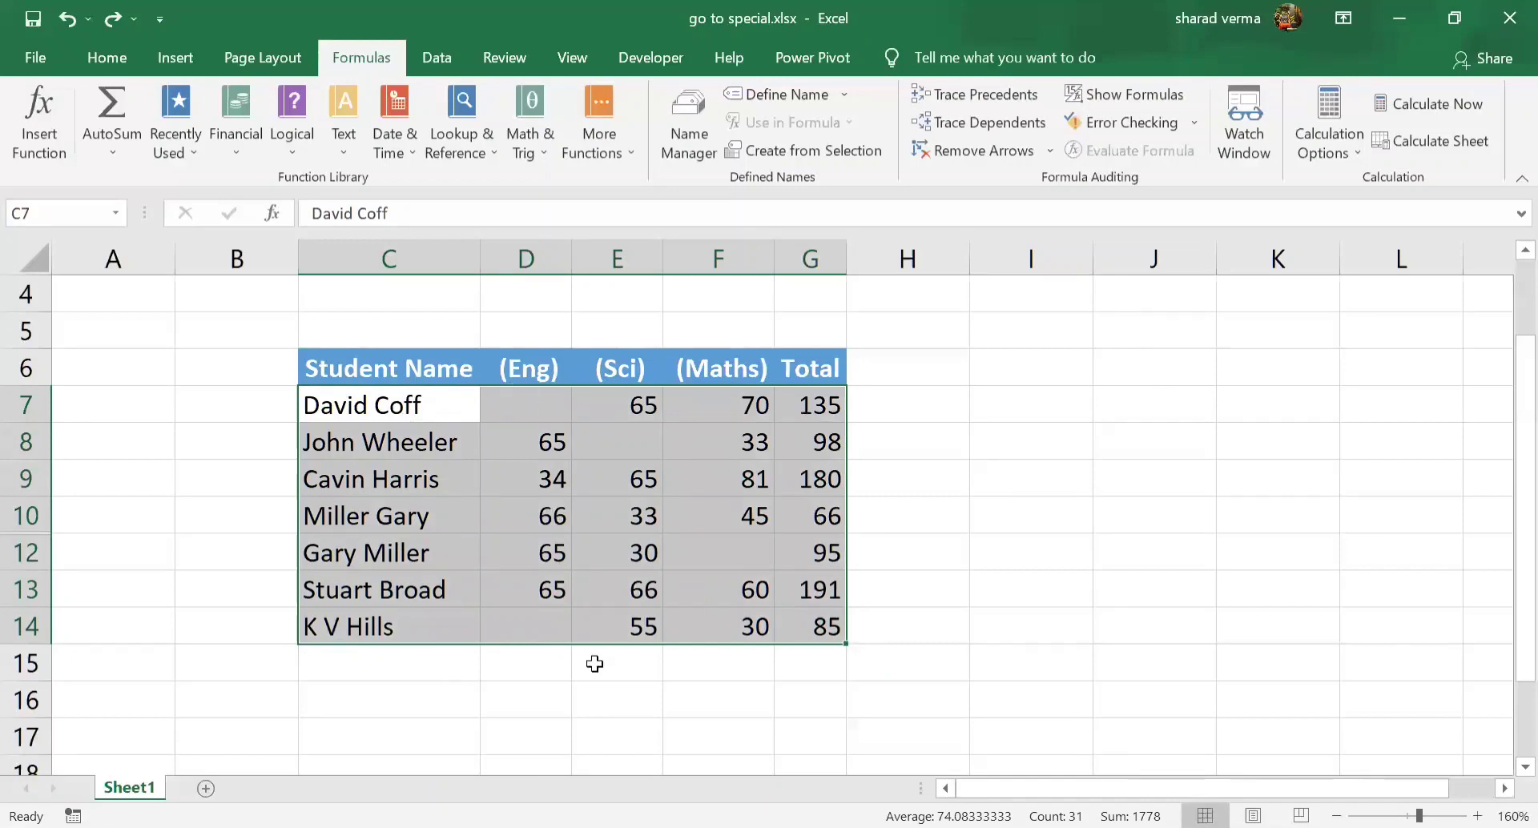
drag(516, 400, 789, 642)
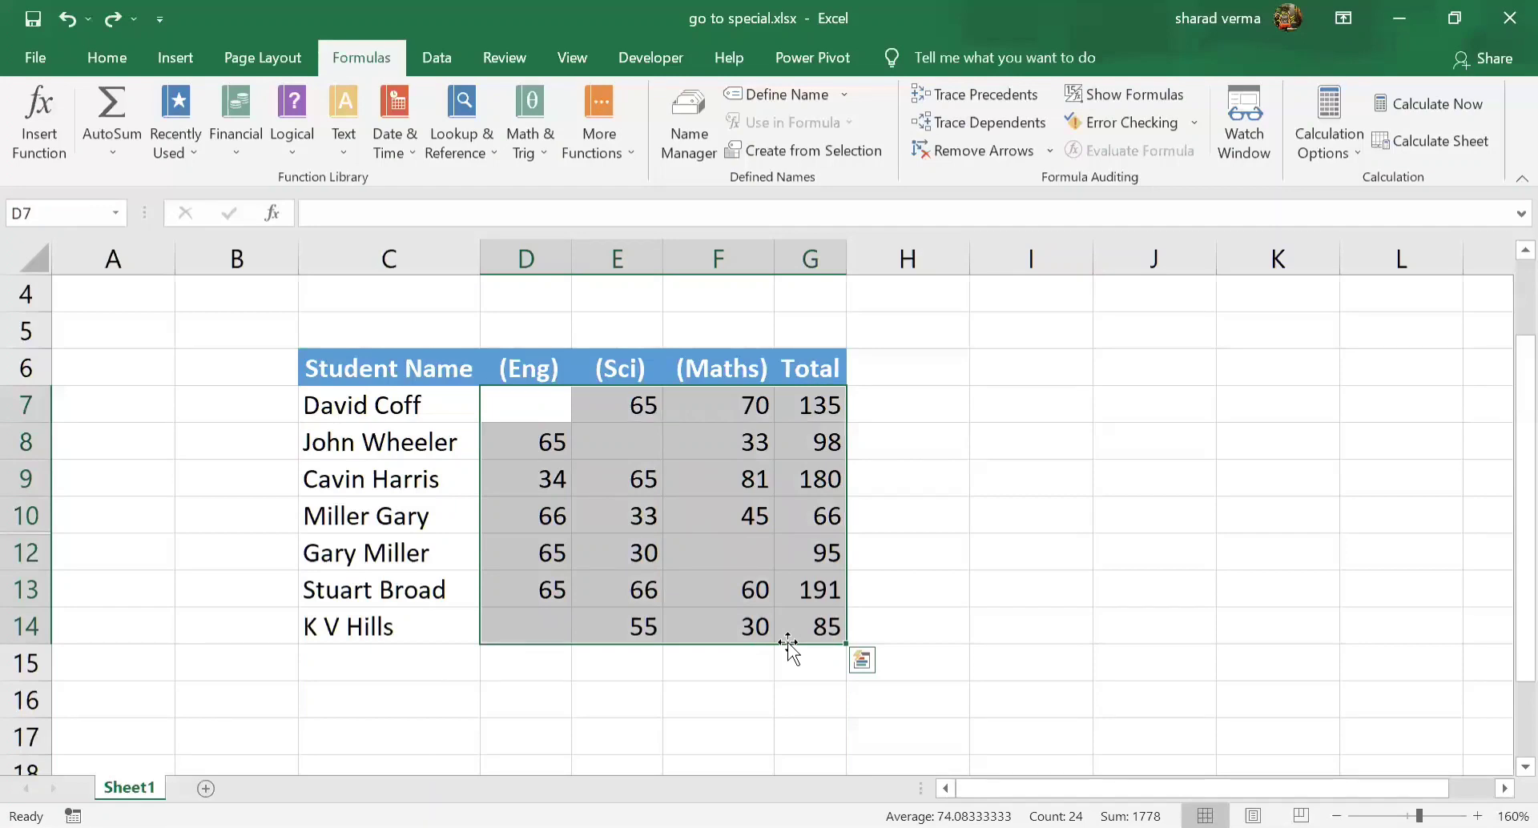
key(ctrl+g)
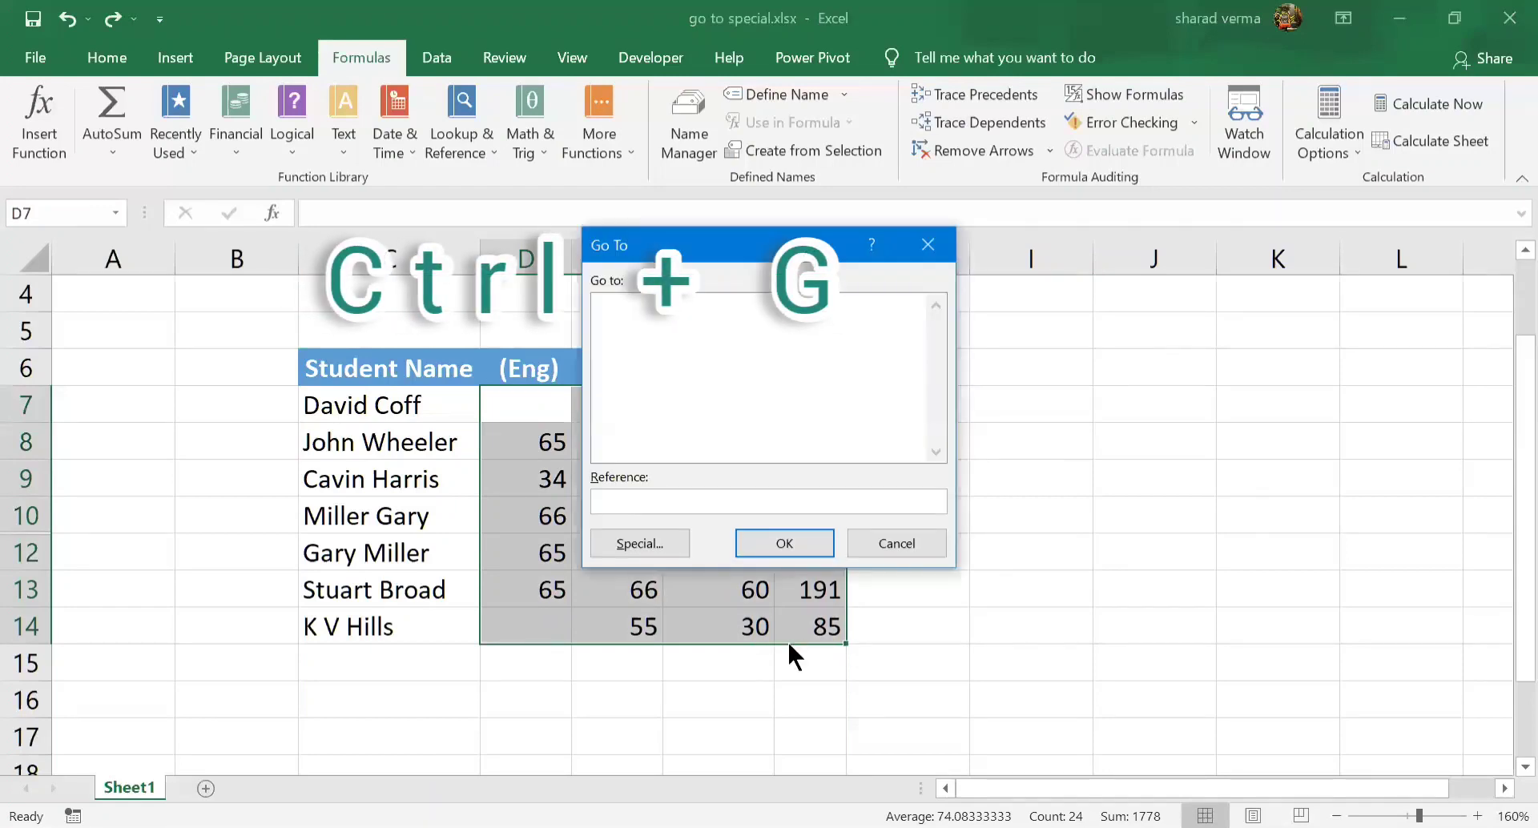
click(645, 545)
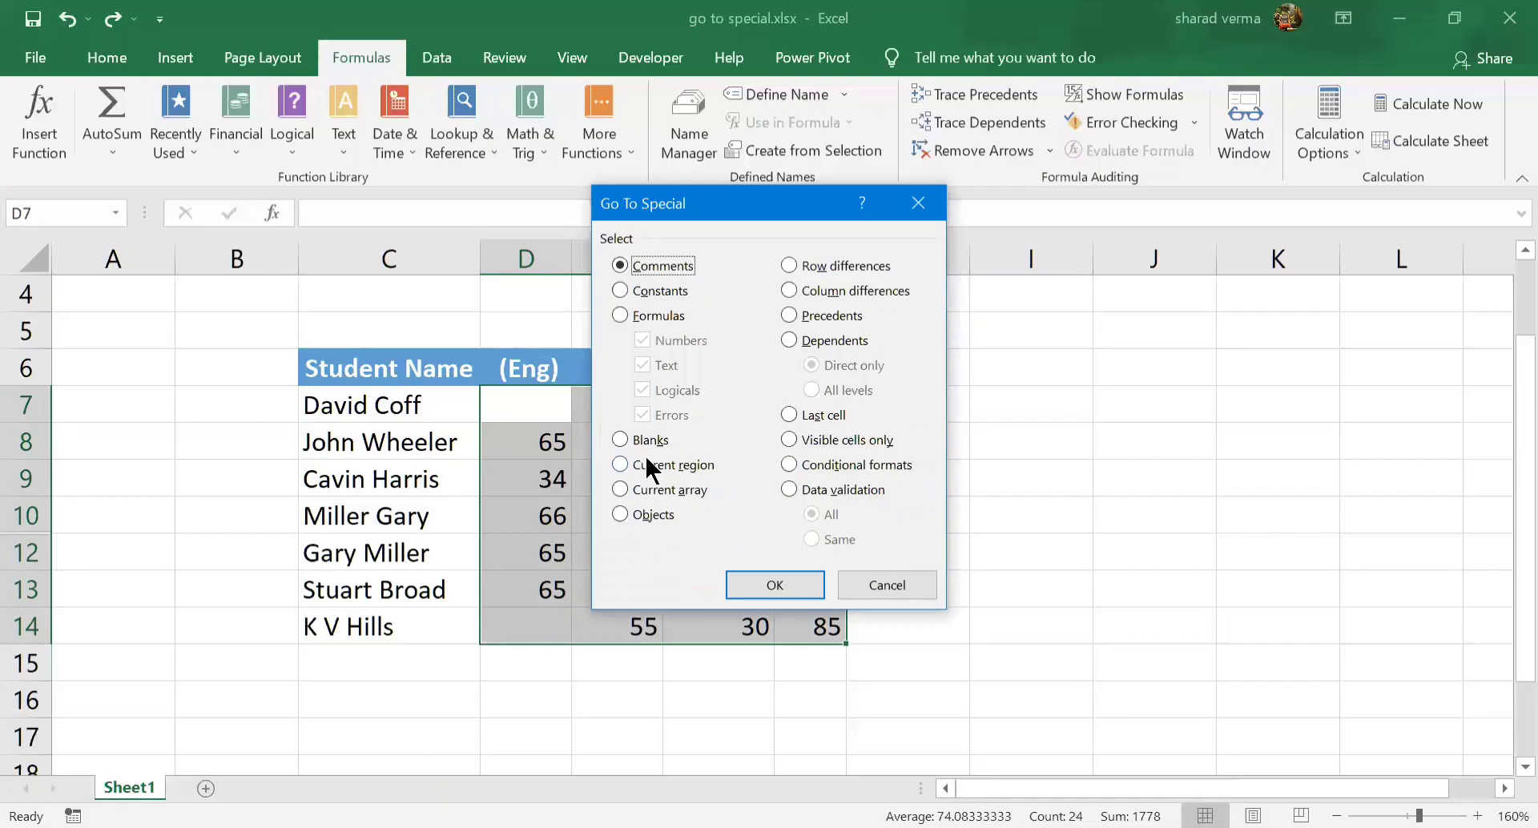
click(646, 441)
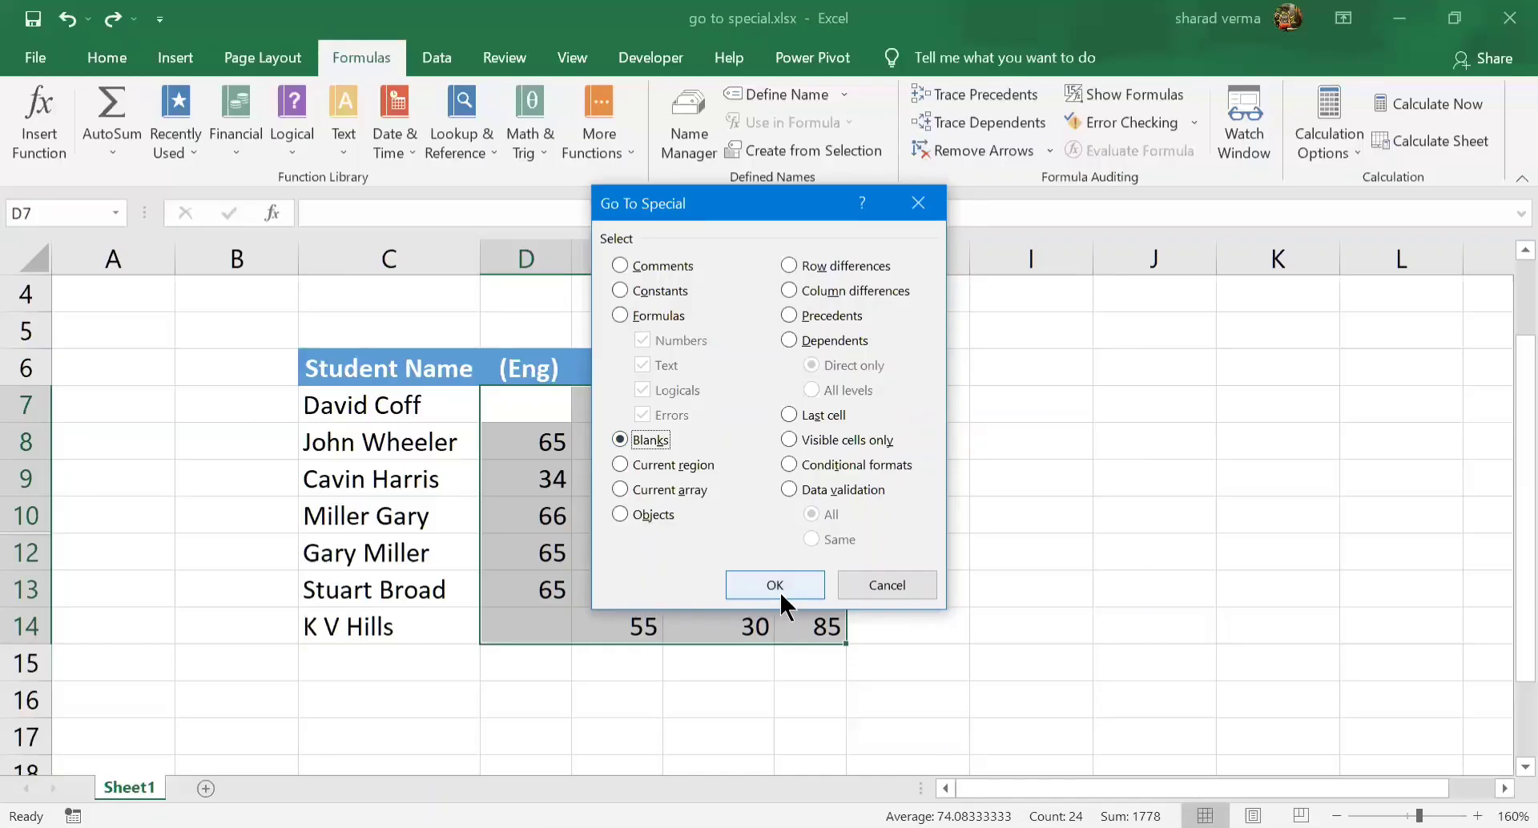
click(780, 589)
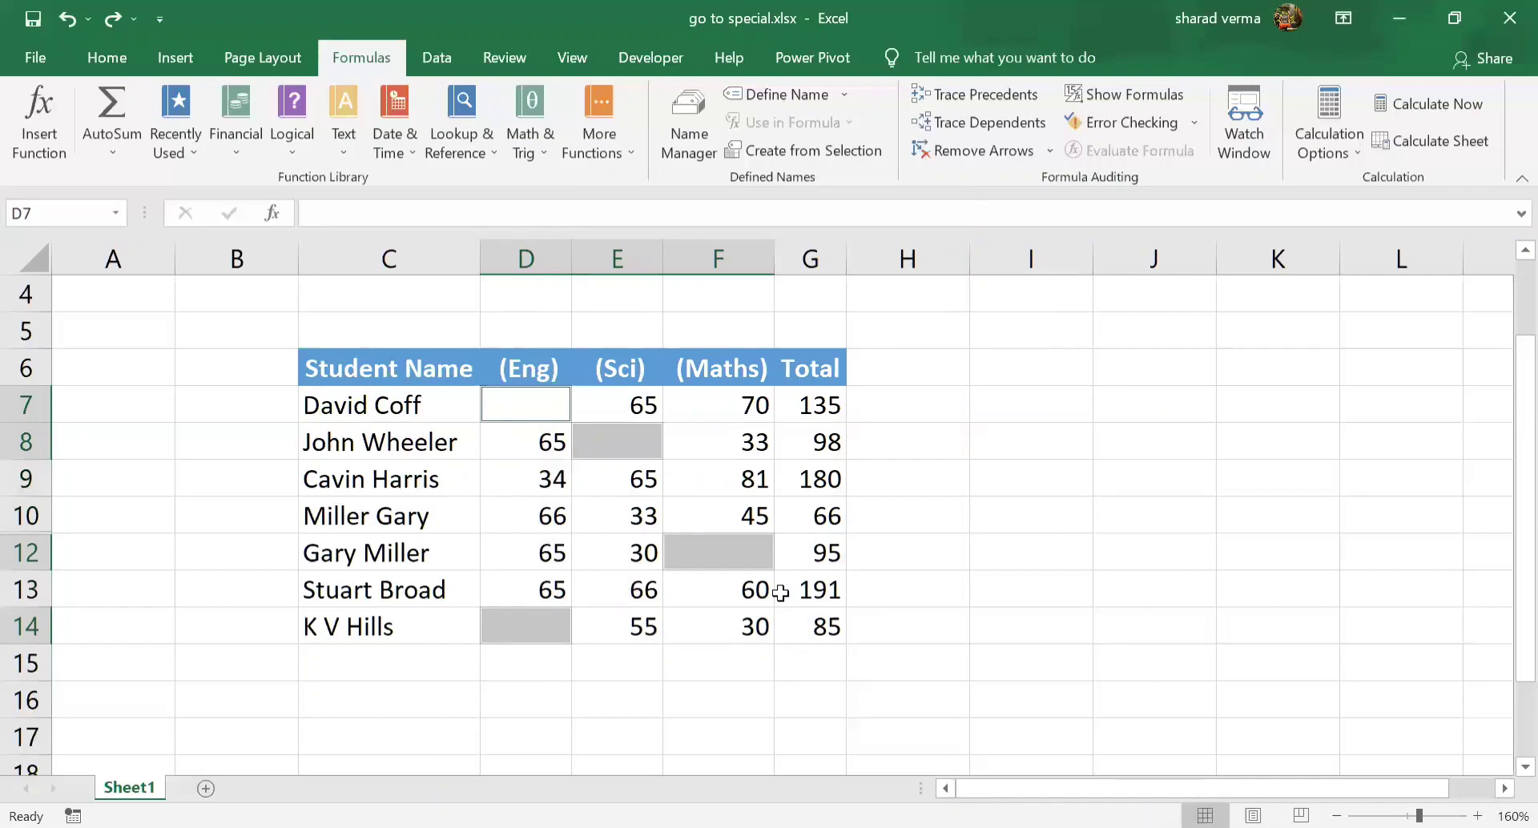
Fill all the selected blank cells with 0 at once and deselect them
text(0)
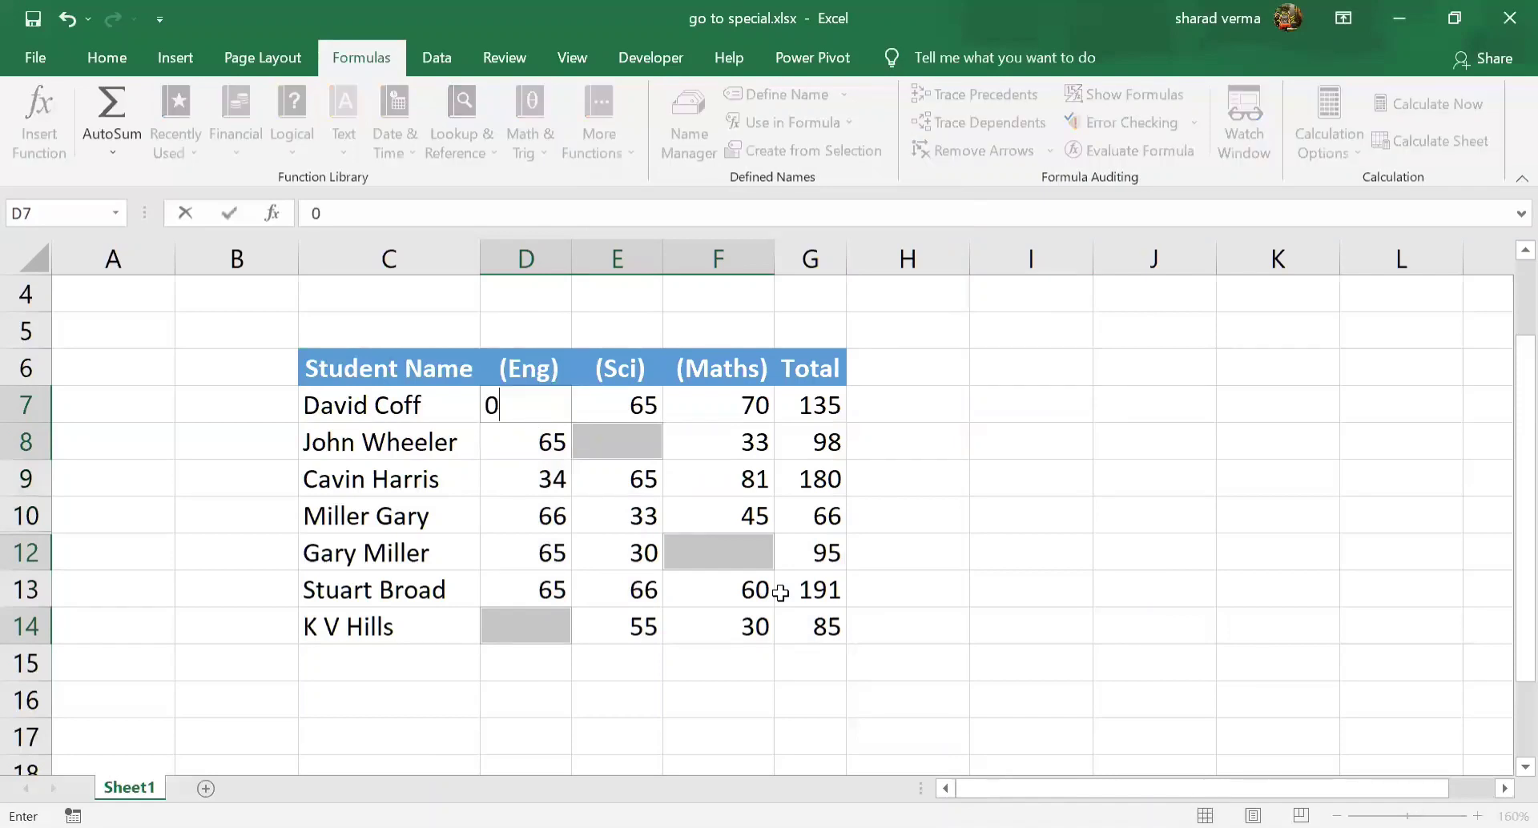
key(ctrl+Return)
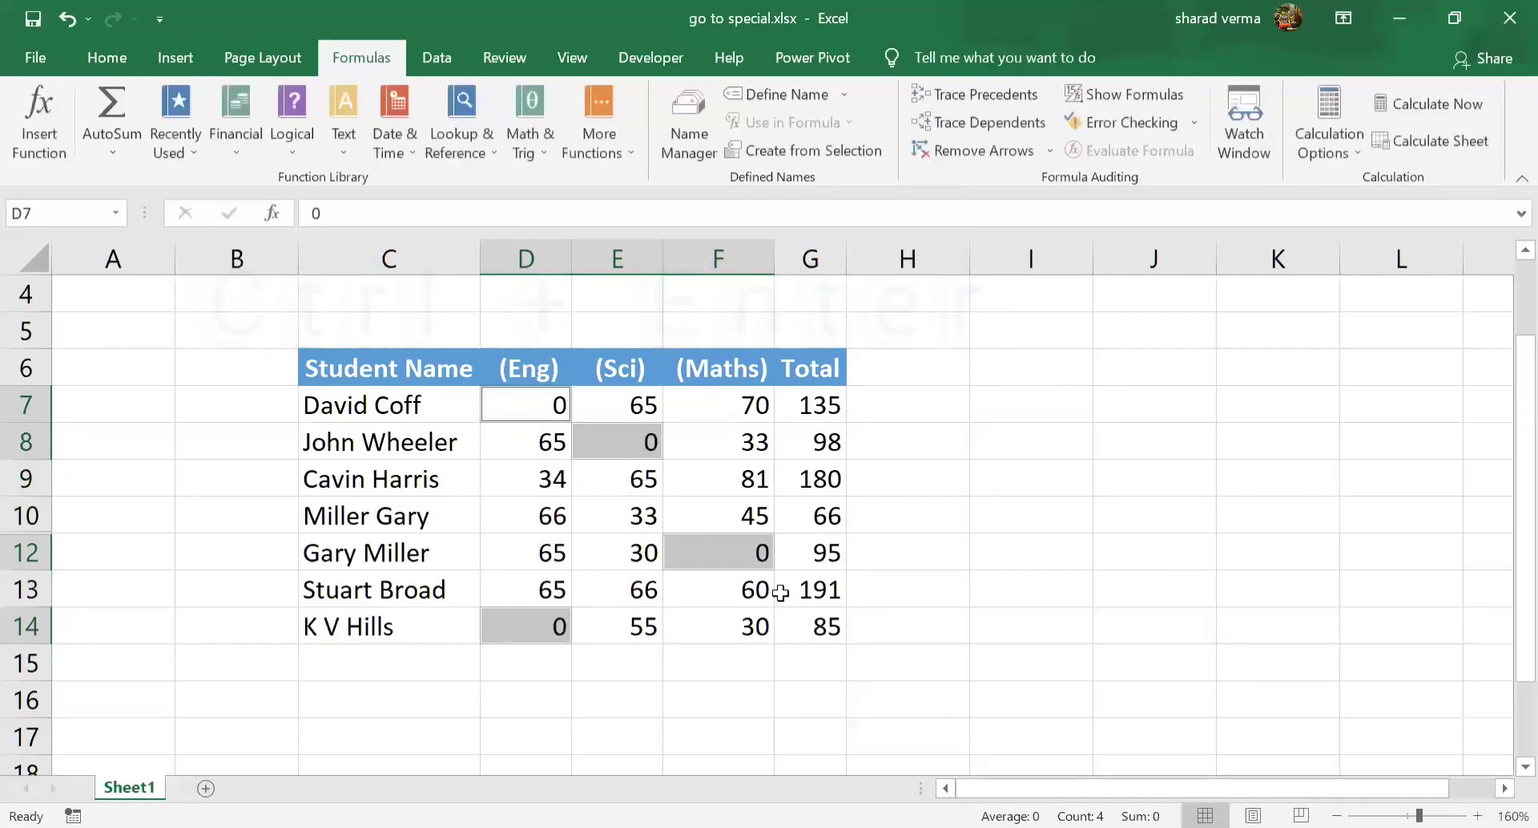
click(864, 618)
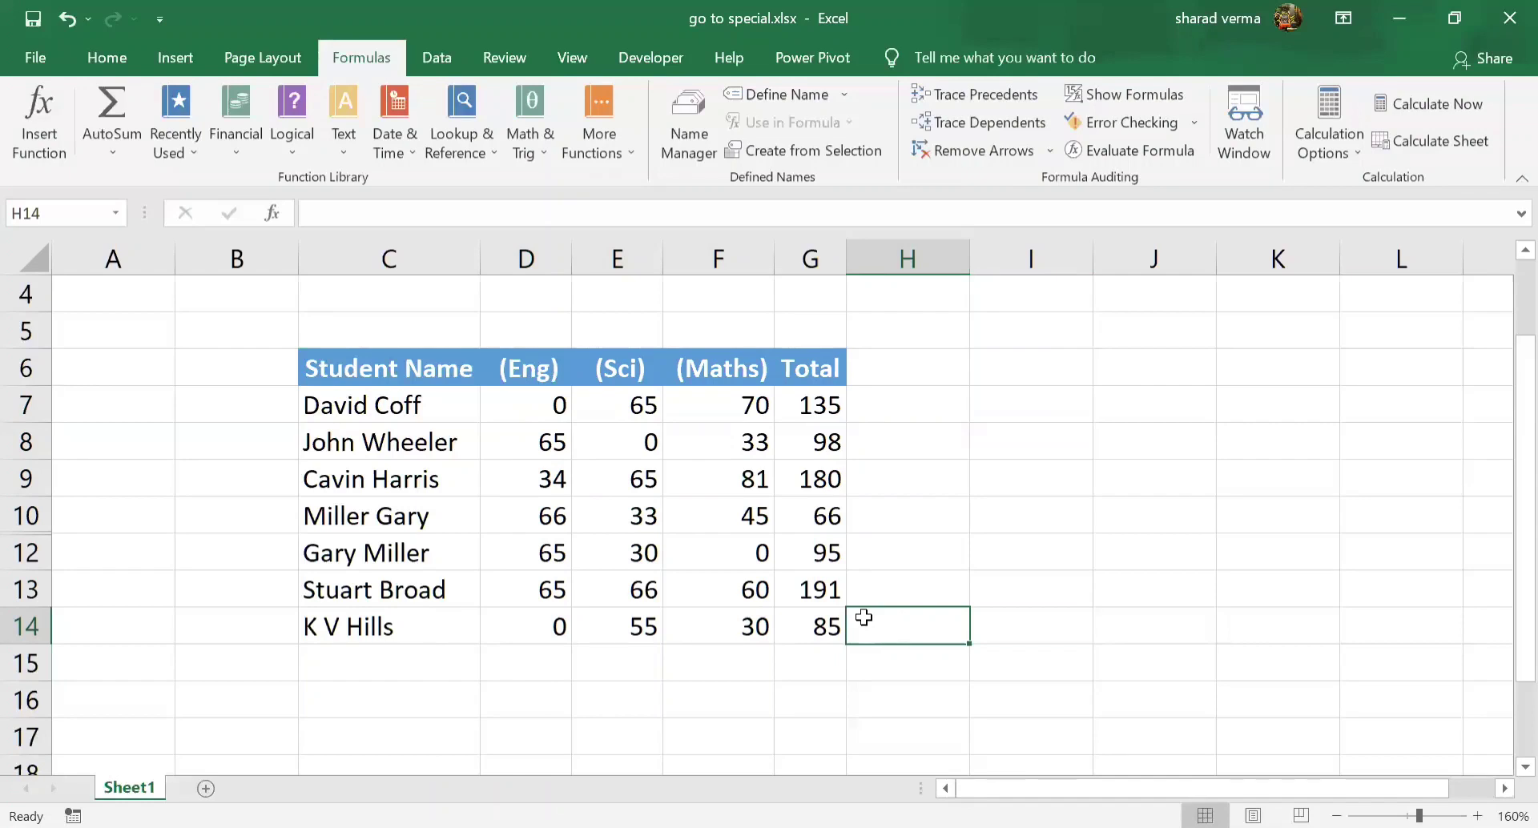
key(ctrl+g)
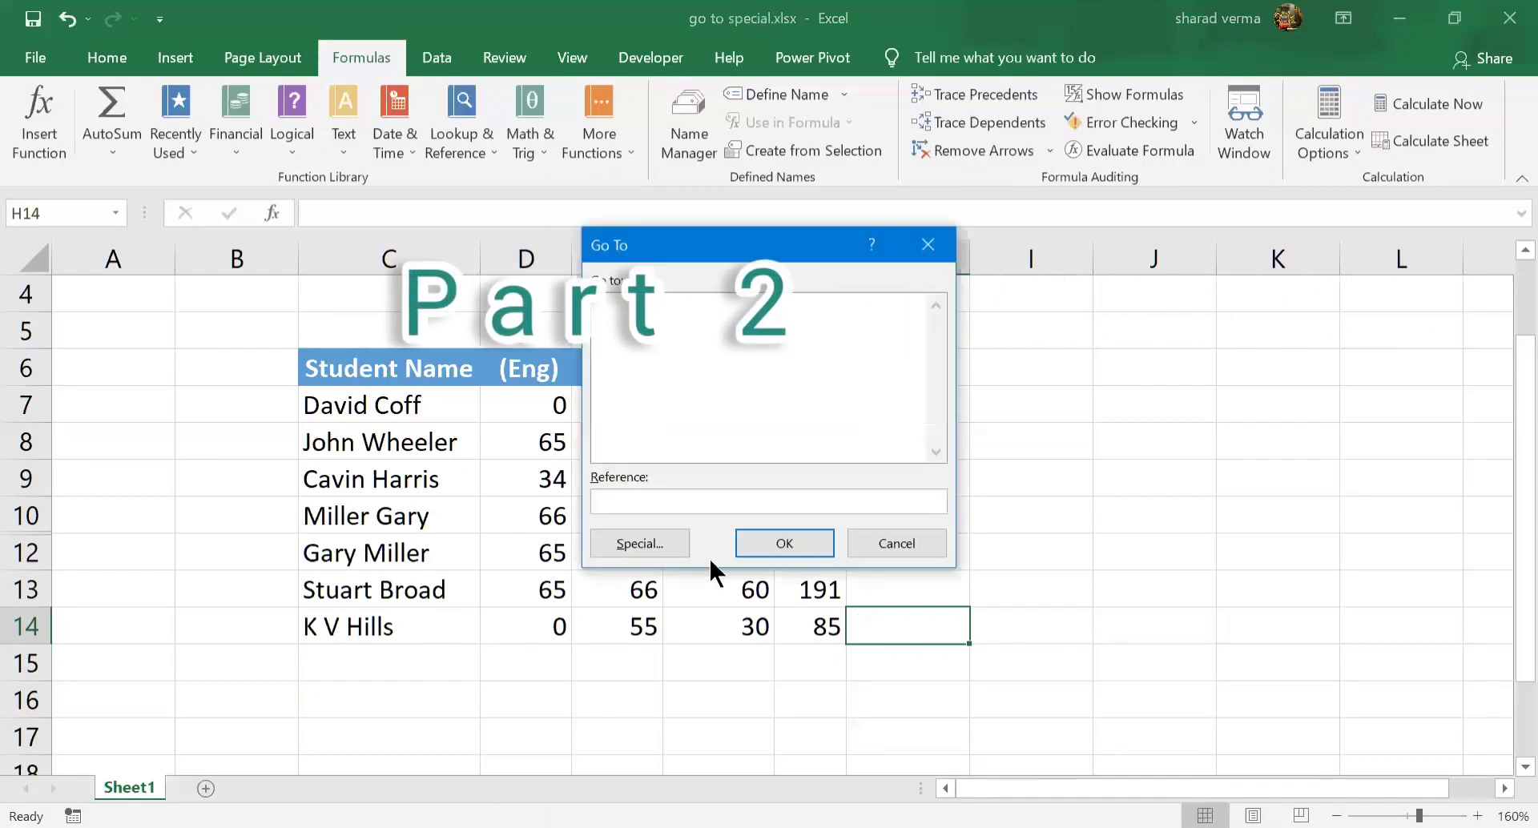
click(657, 543)
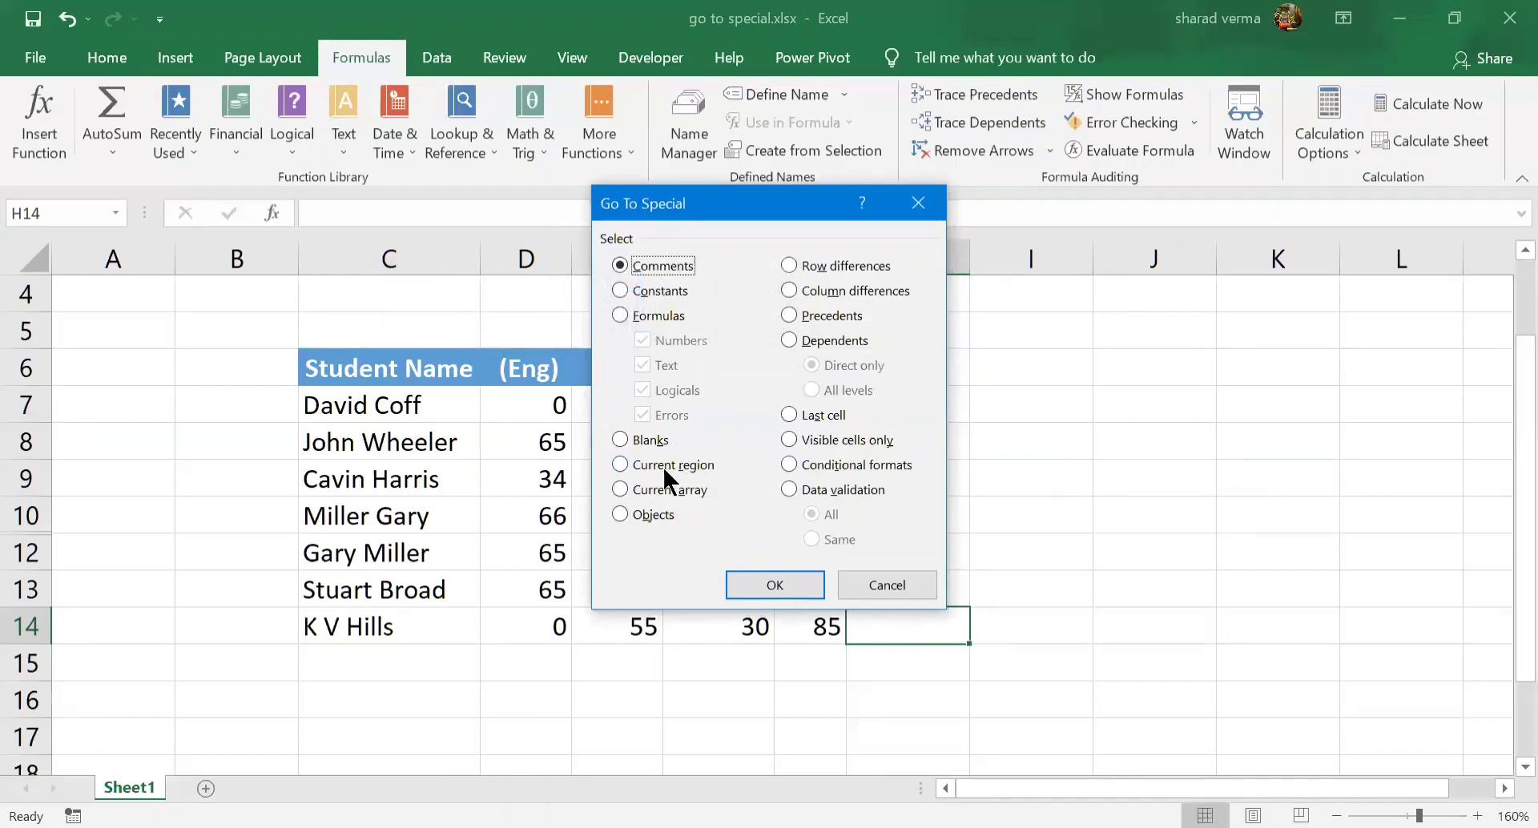
key(Escape)
Select the whole table around cell E9 using Go To Special with the Current region option, and clear the selection
click(577, 481)
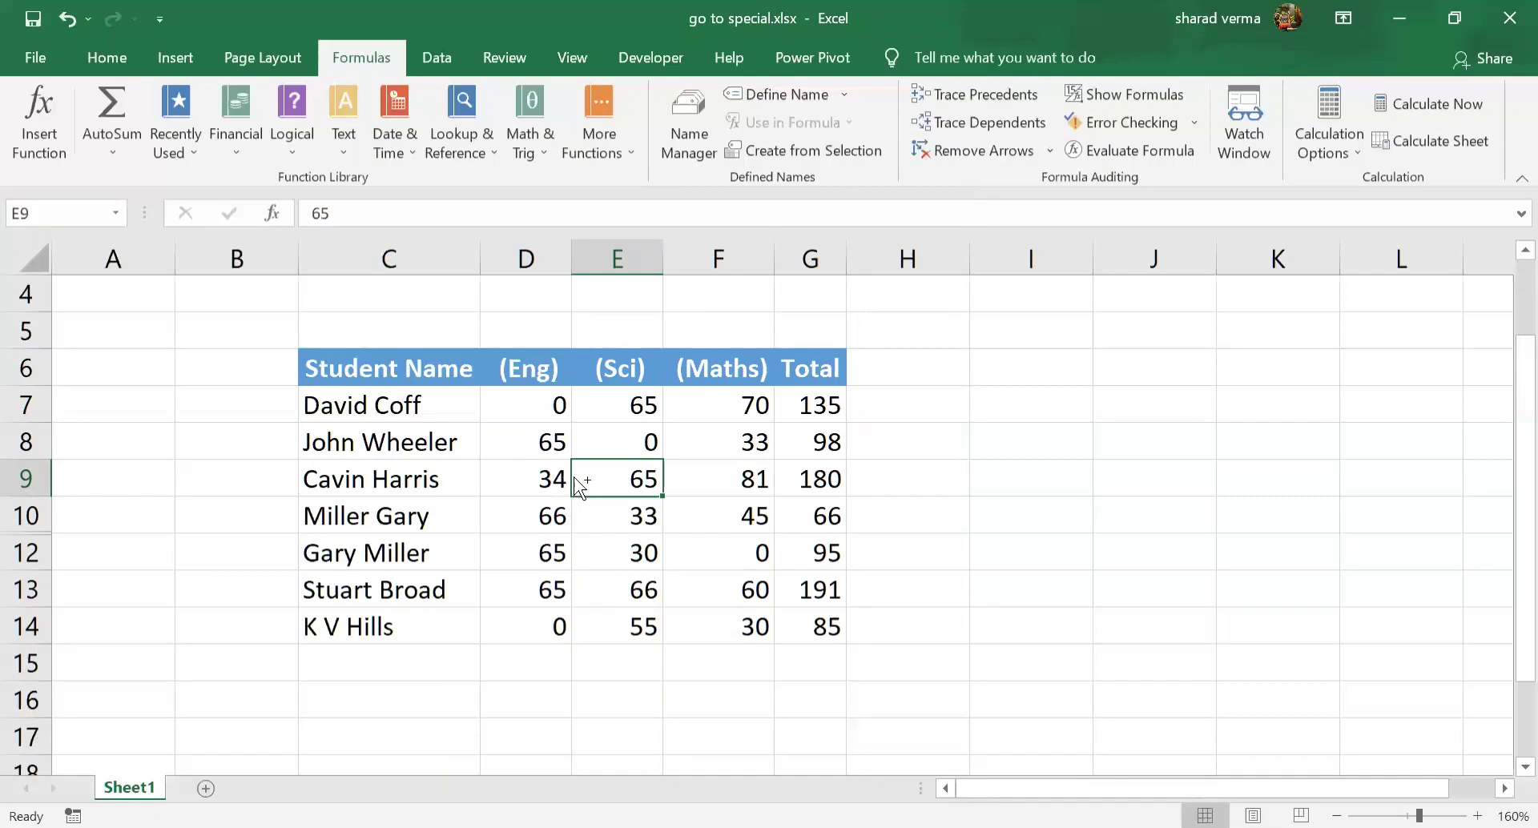
key(ctrl+g)
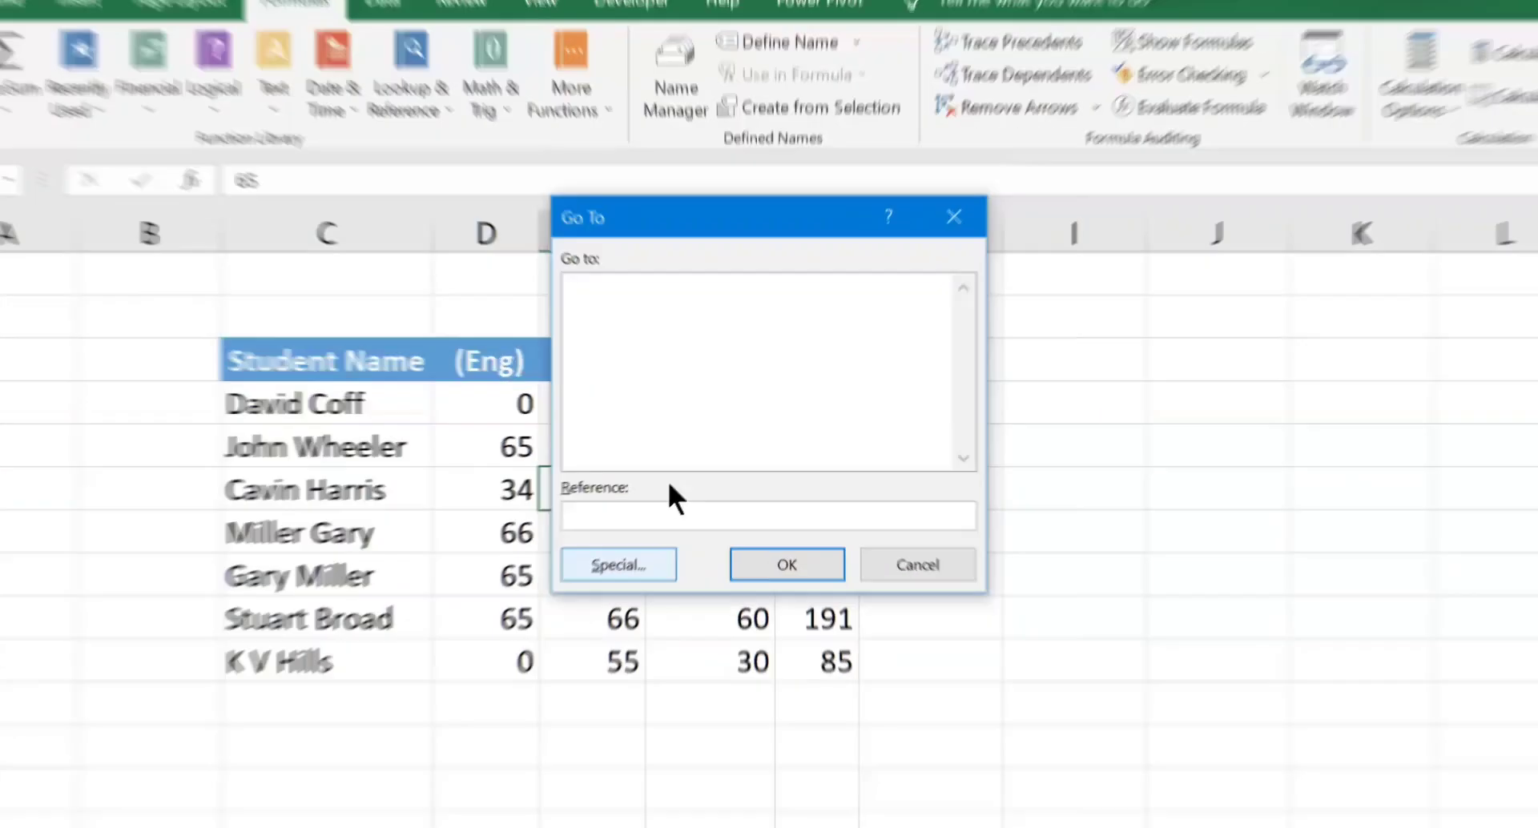
click(680, 543)
click(682, 478)
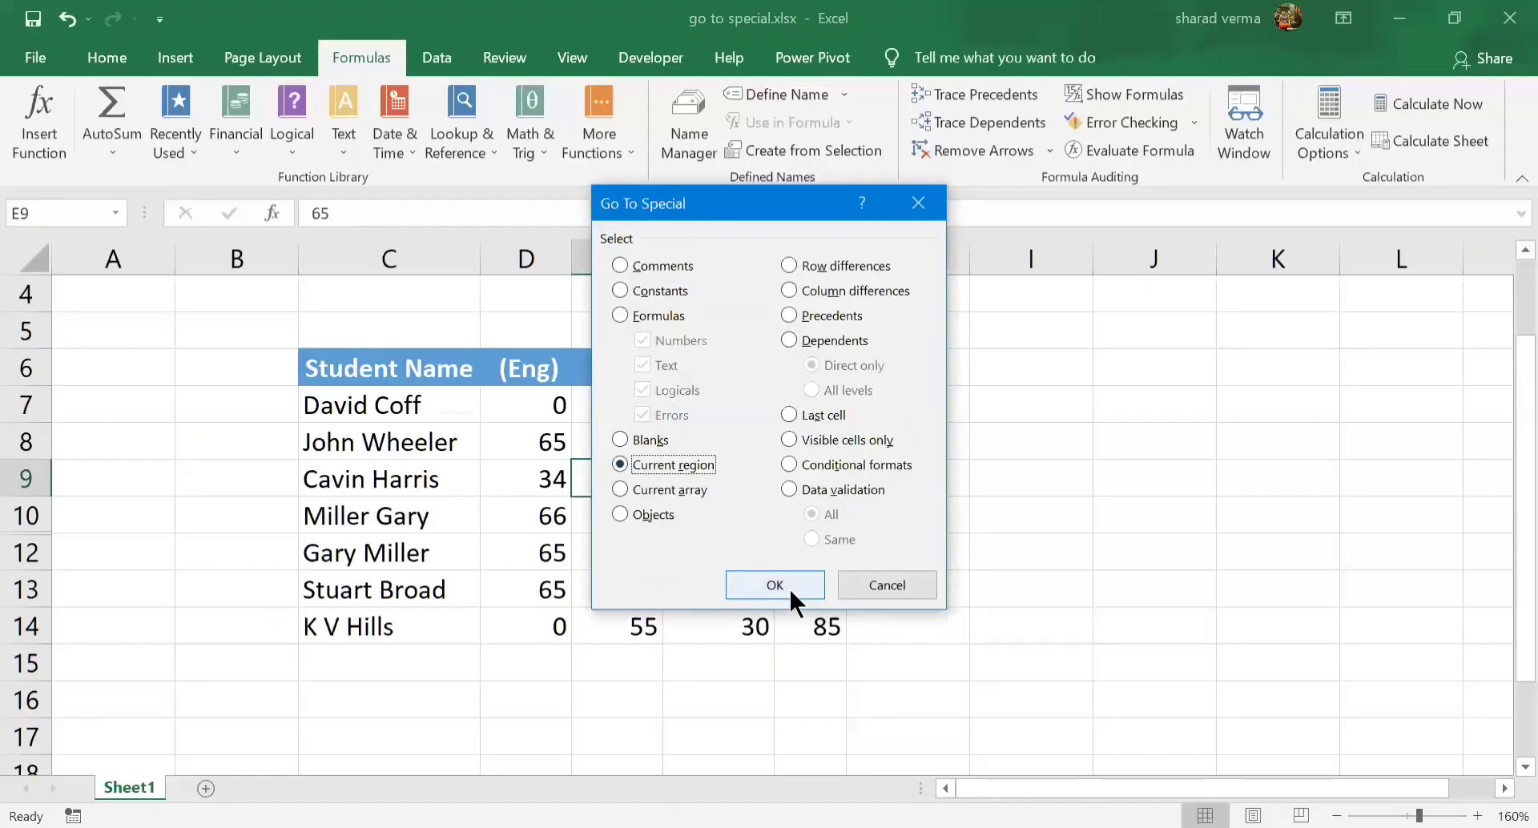
click(789, 816)
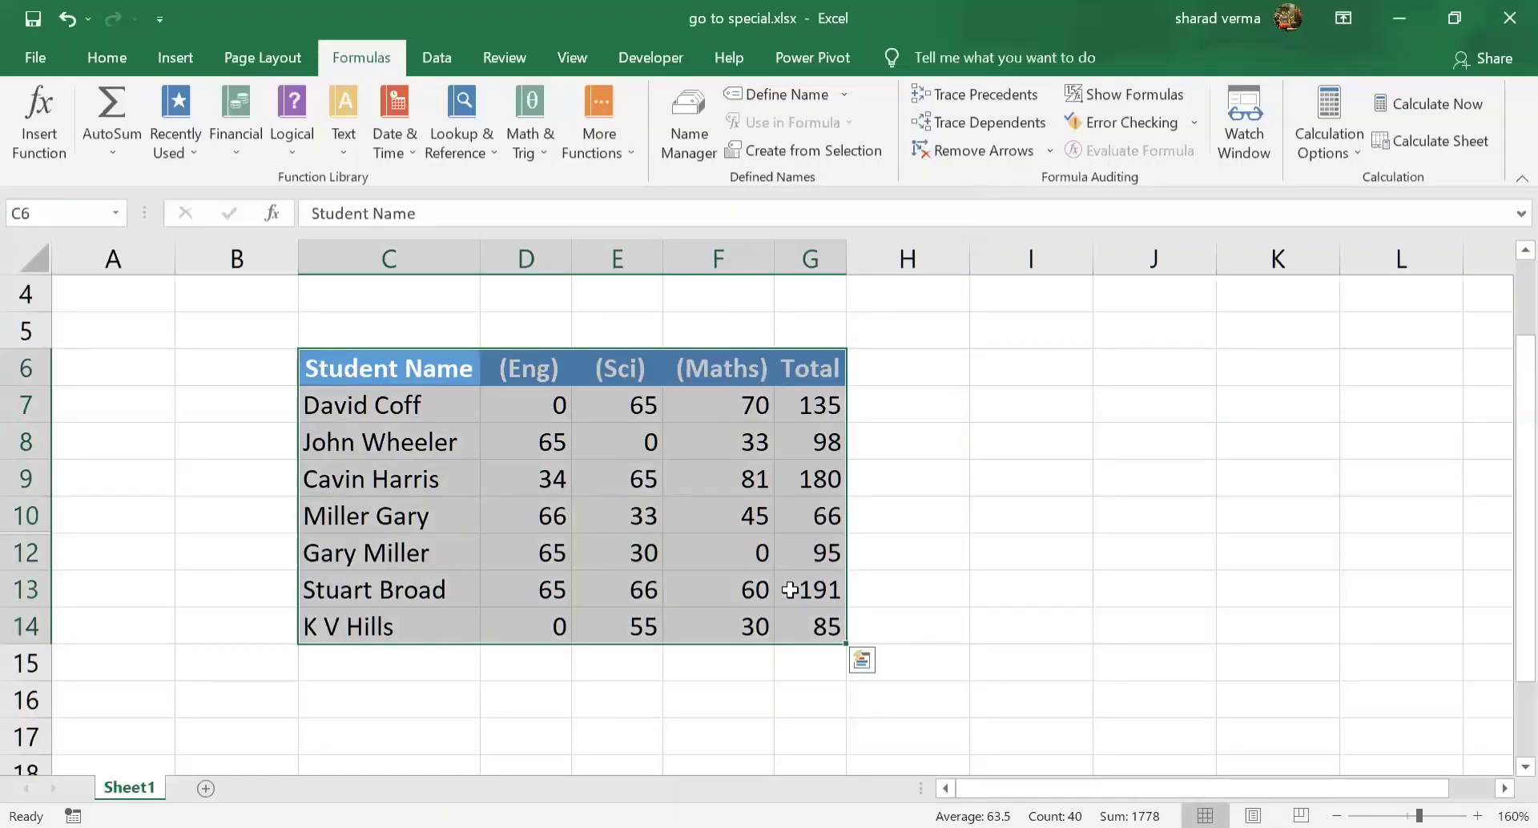
click(915, 585)
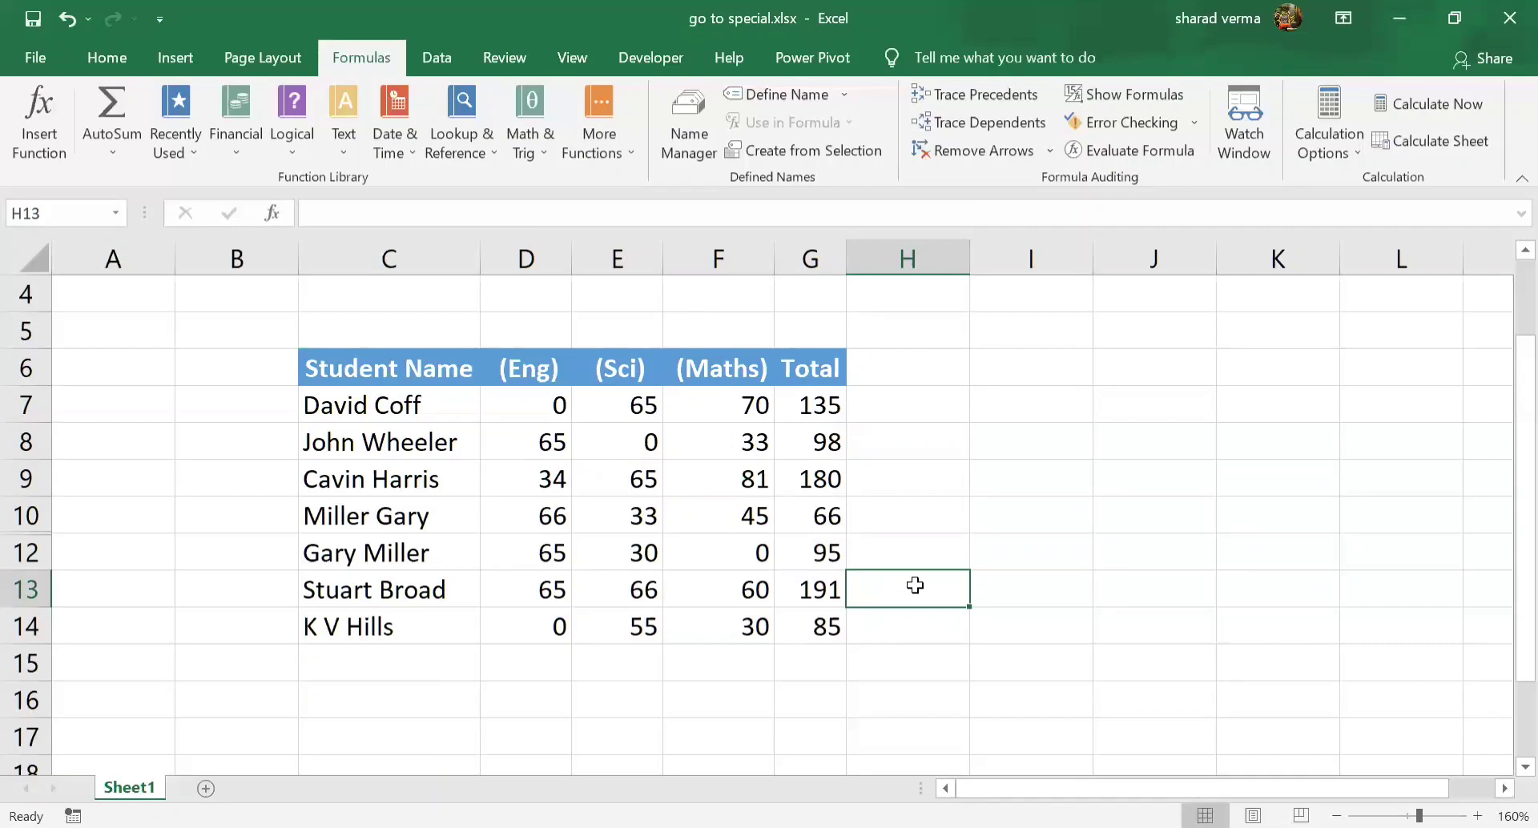
key(ctrl+g)
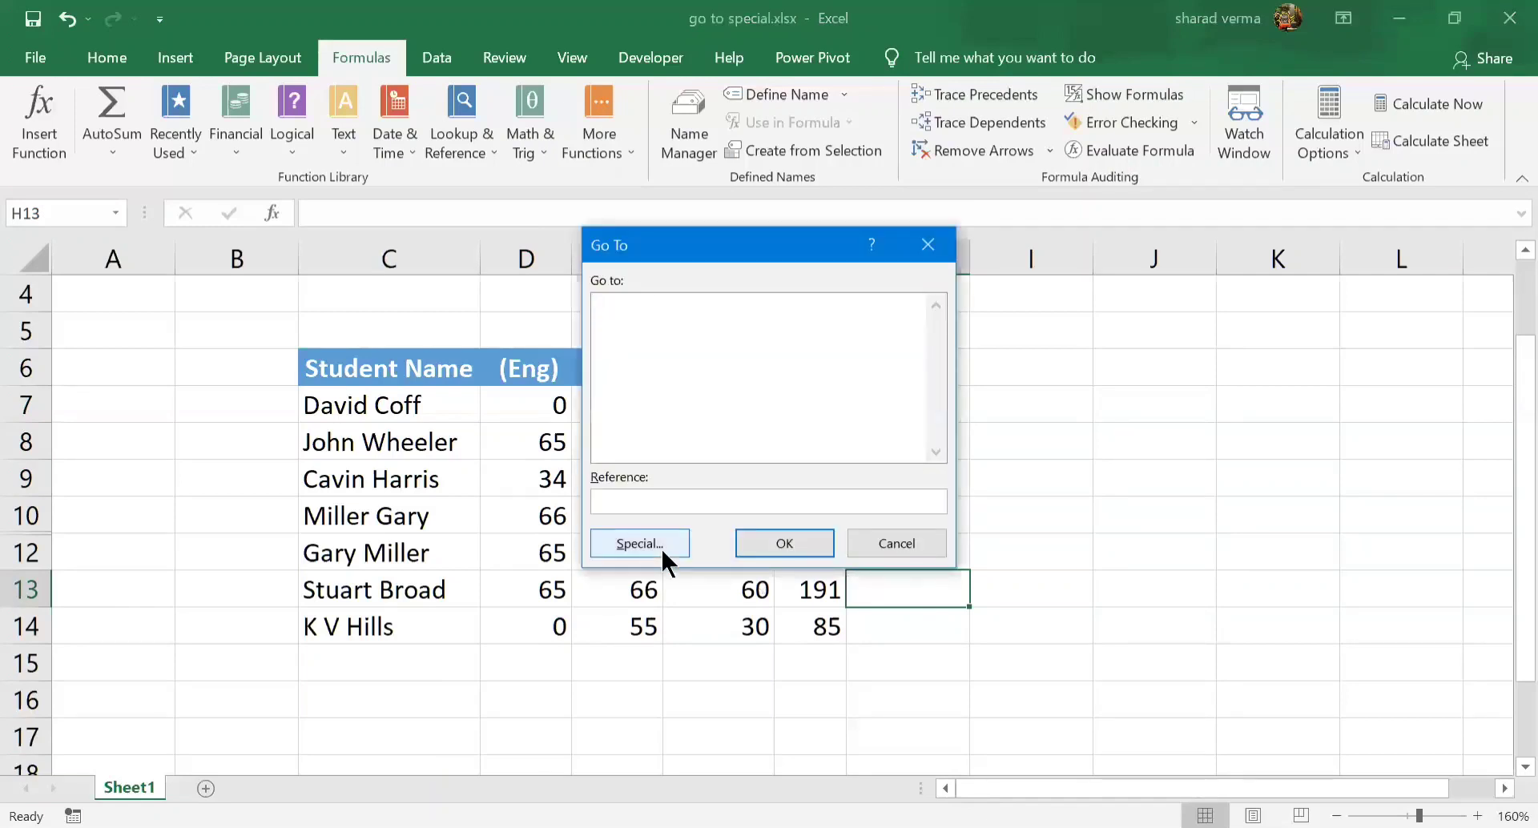
click(640, 544)
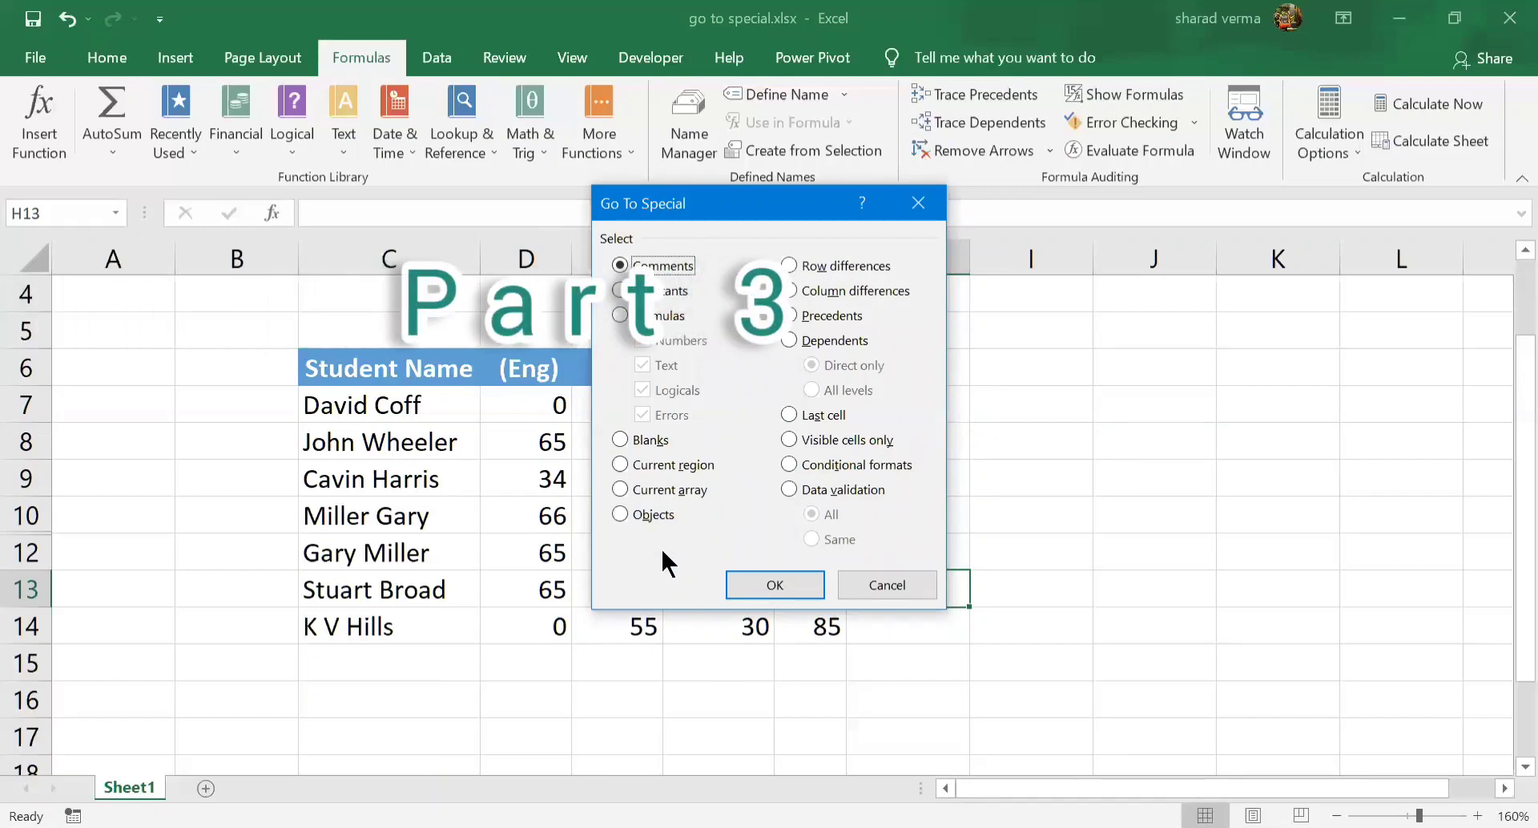
click(897, 572)
click(915, 489)
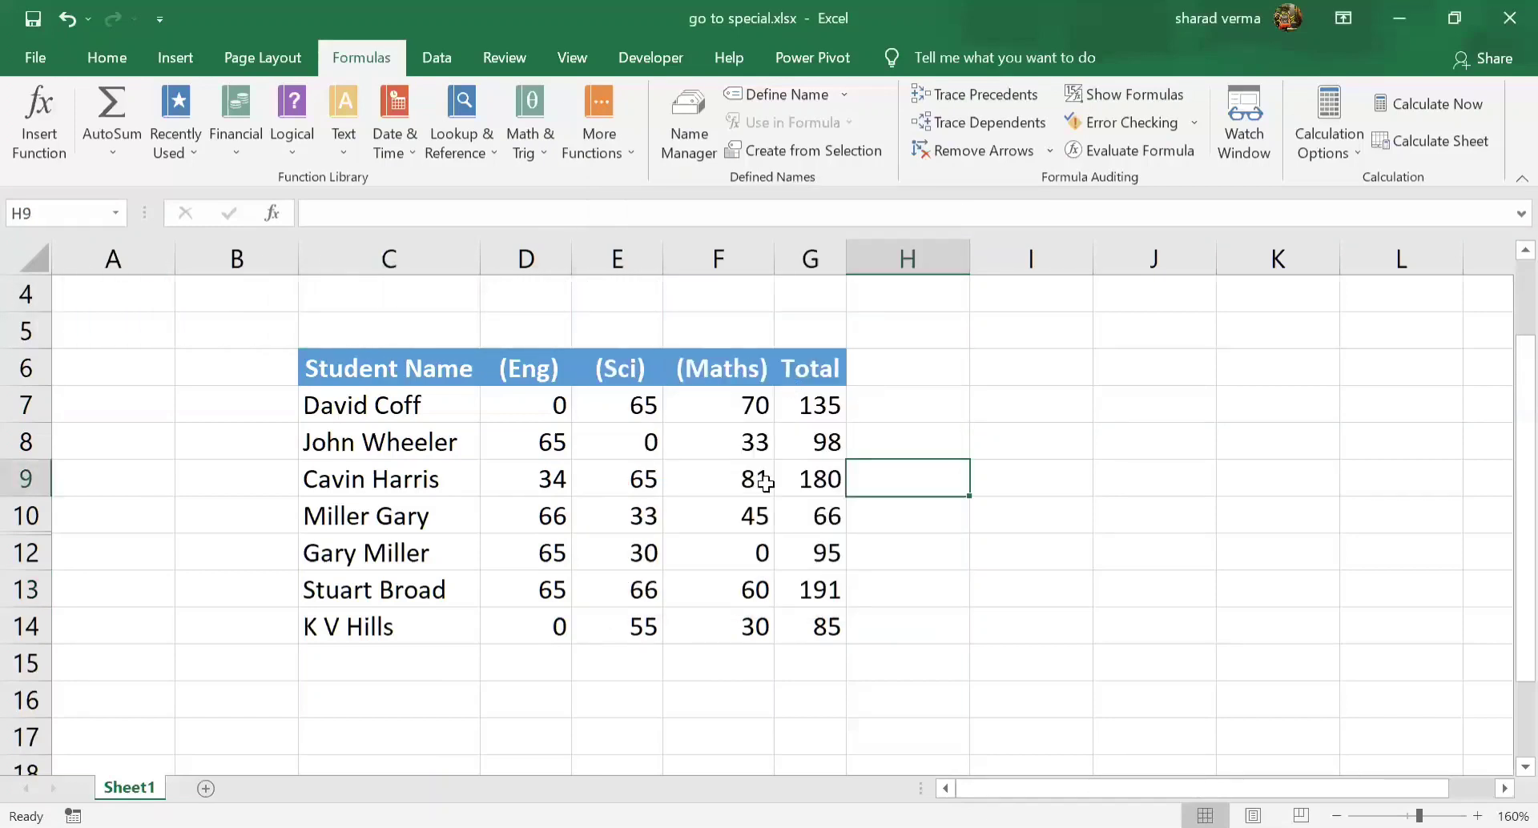
Examine the formula in each cell of the Total column, from G7 to G14
click(794, 406)
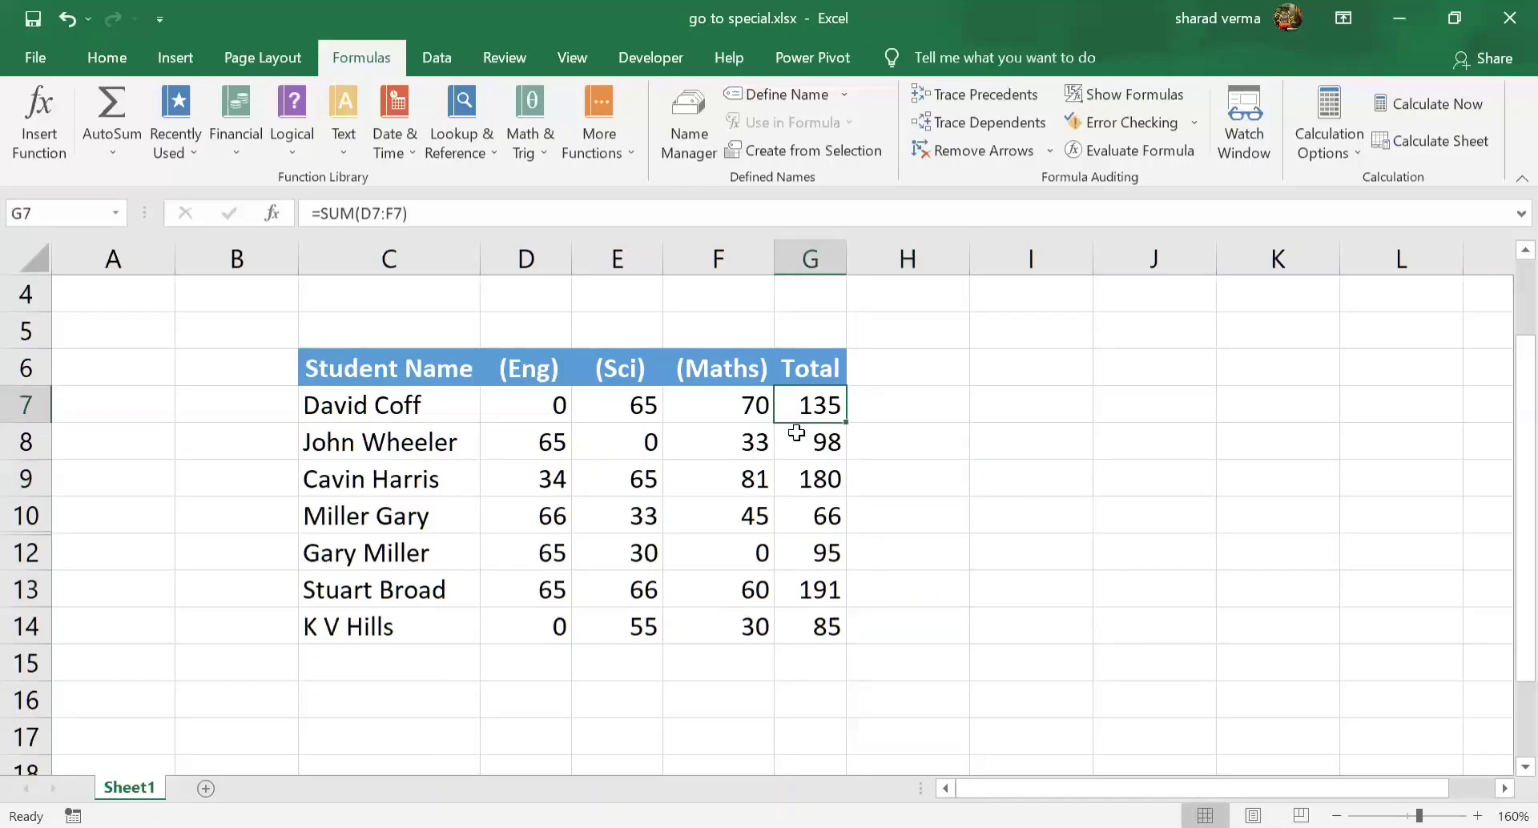
click(804, 442)
click(812, 479)
click(813, 520)
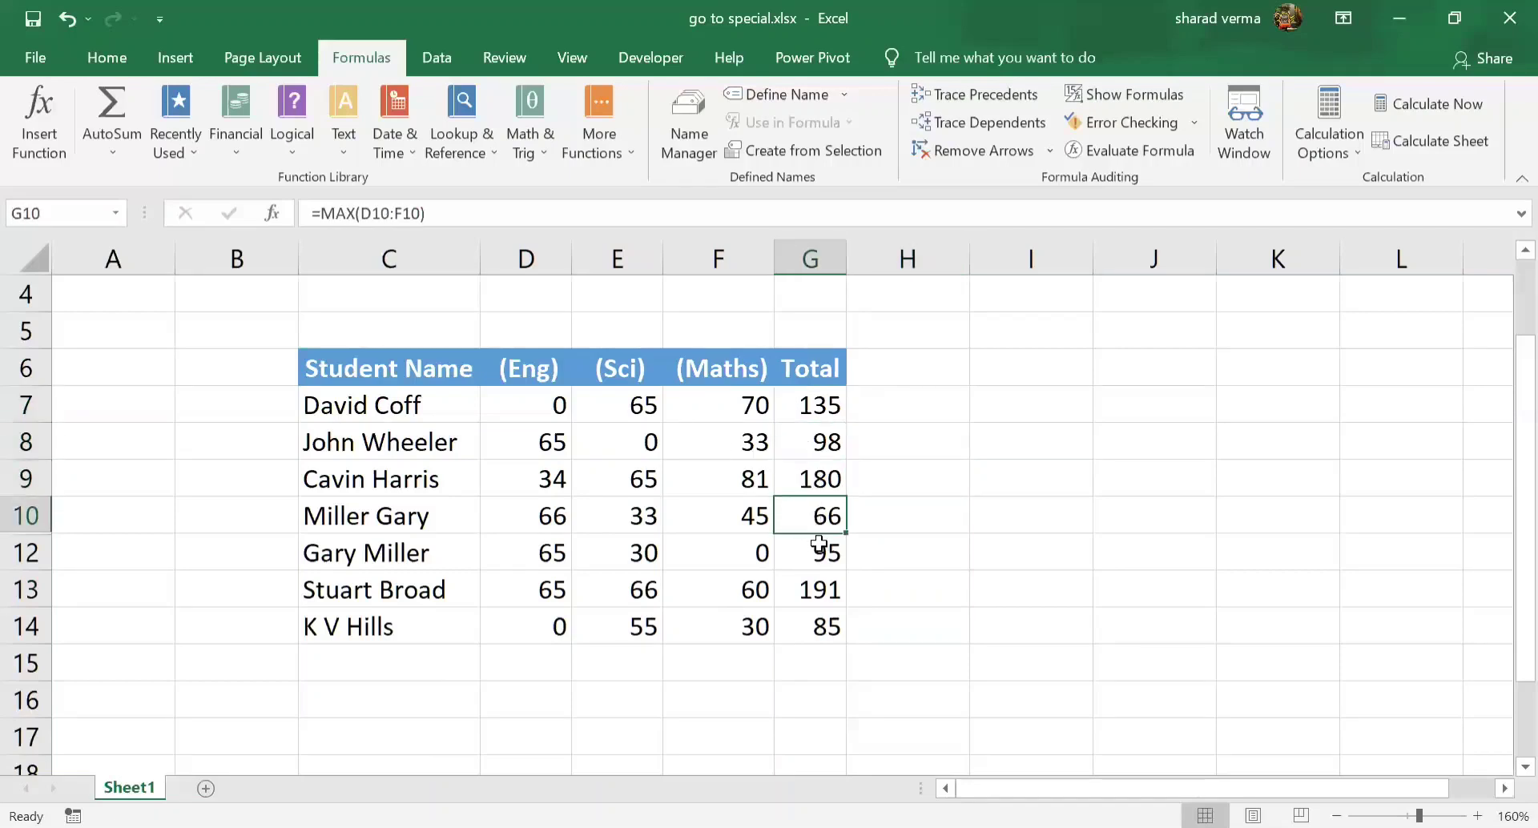
click(818, 554)
click(822, 583)
click(822, 631)
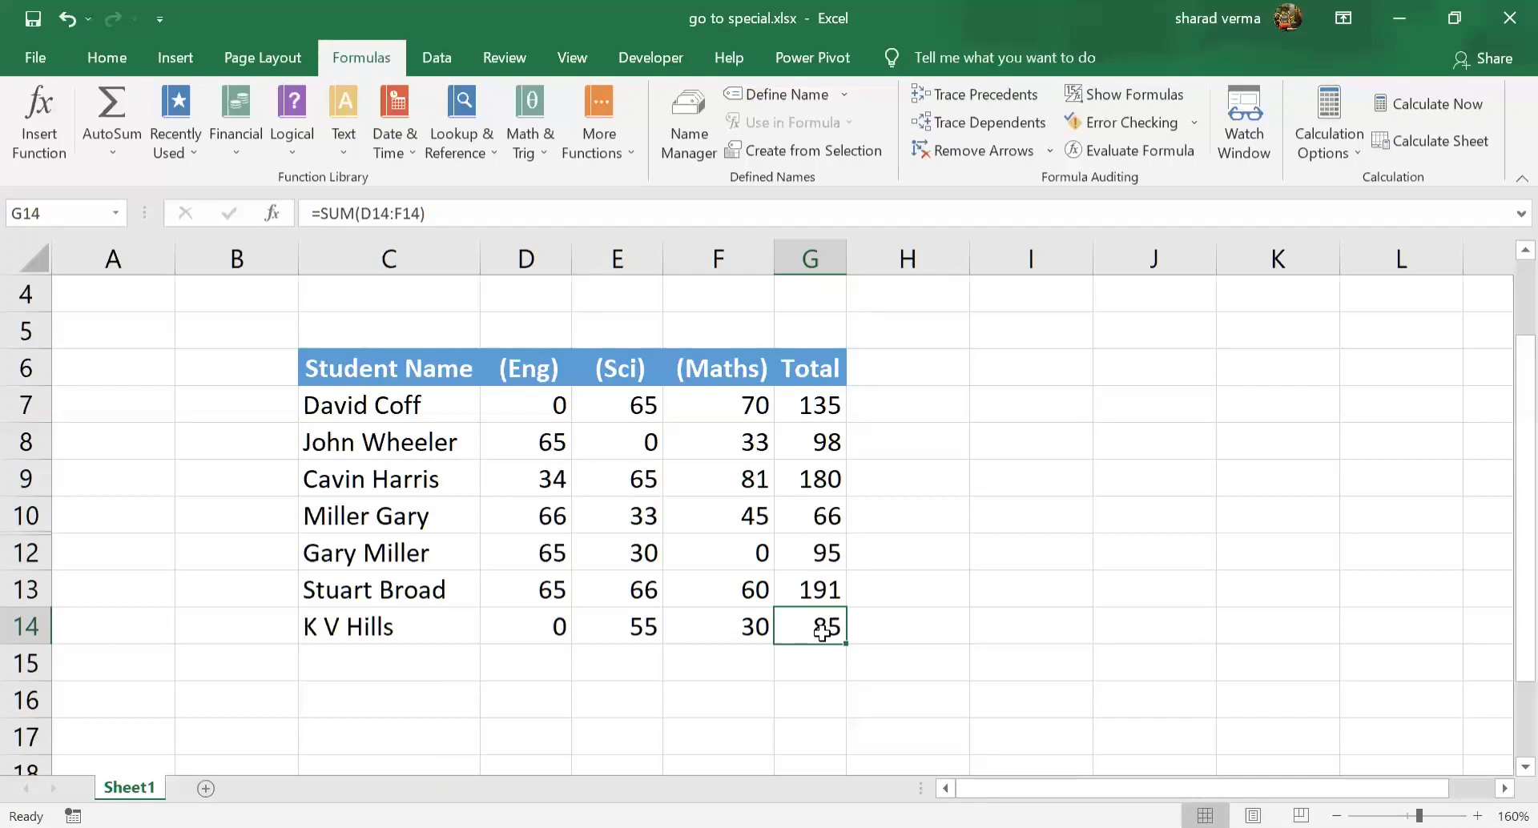
Locate the inconsistent formula in G7:G14 using Go To Special with the Column differences option
drag(814, 405, 823, 616)
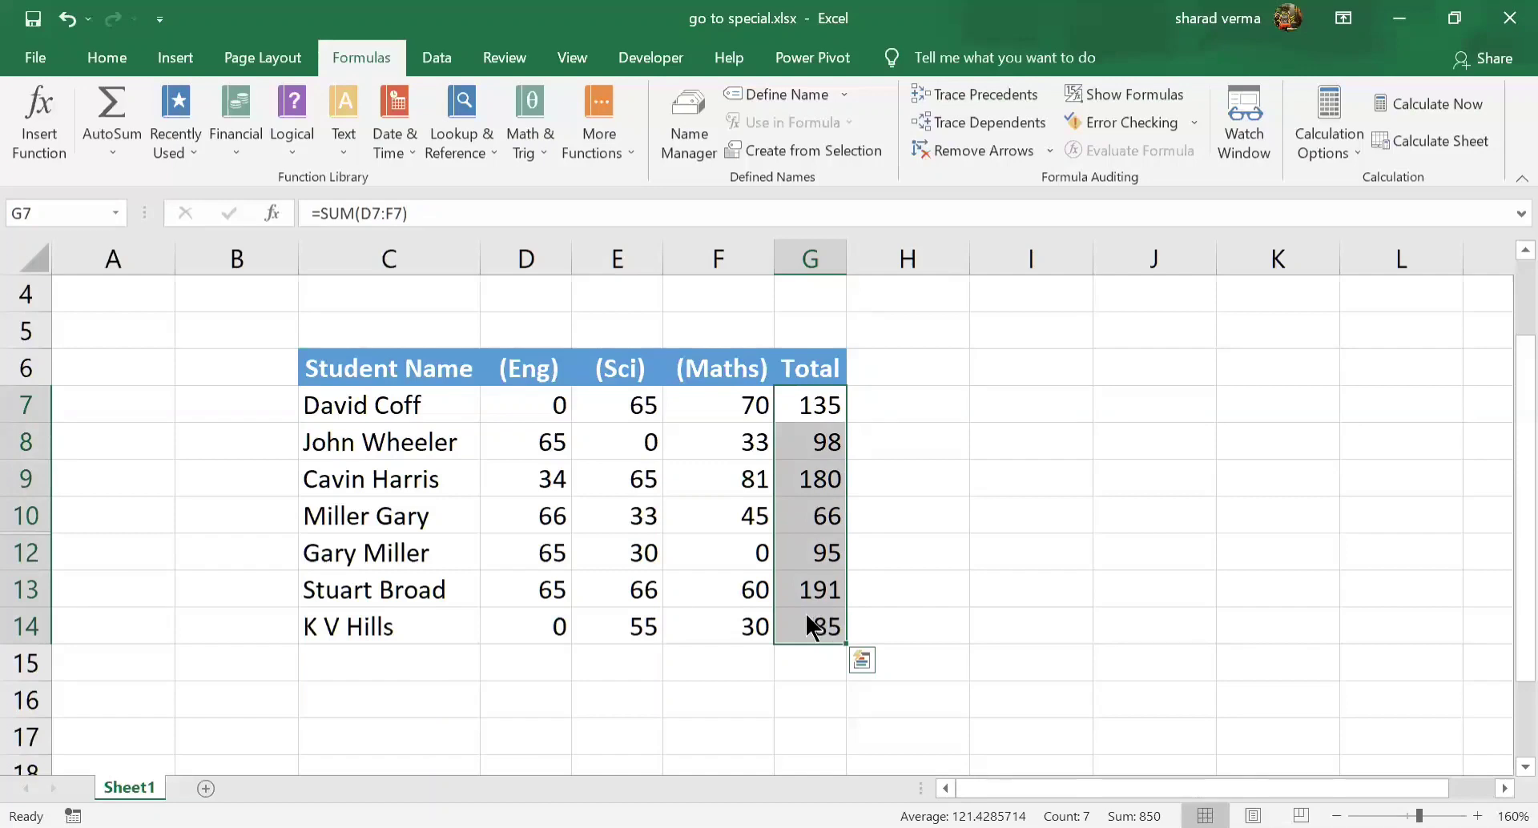
key(ctrl+g)
click(669, 544)
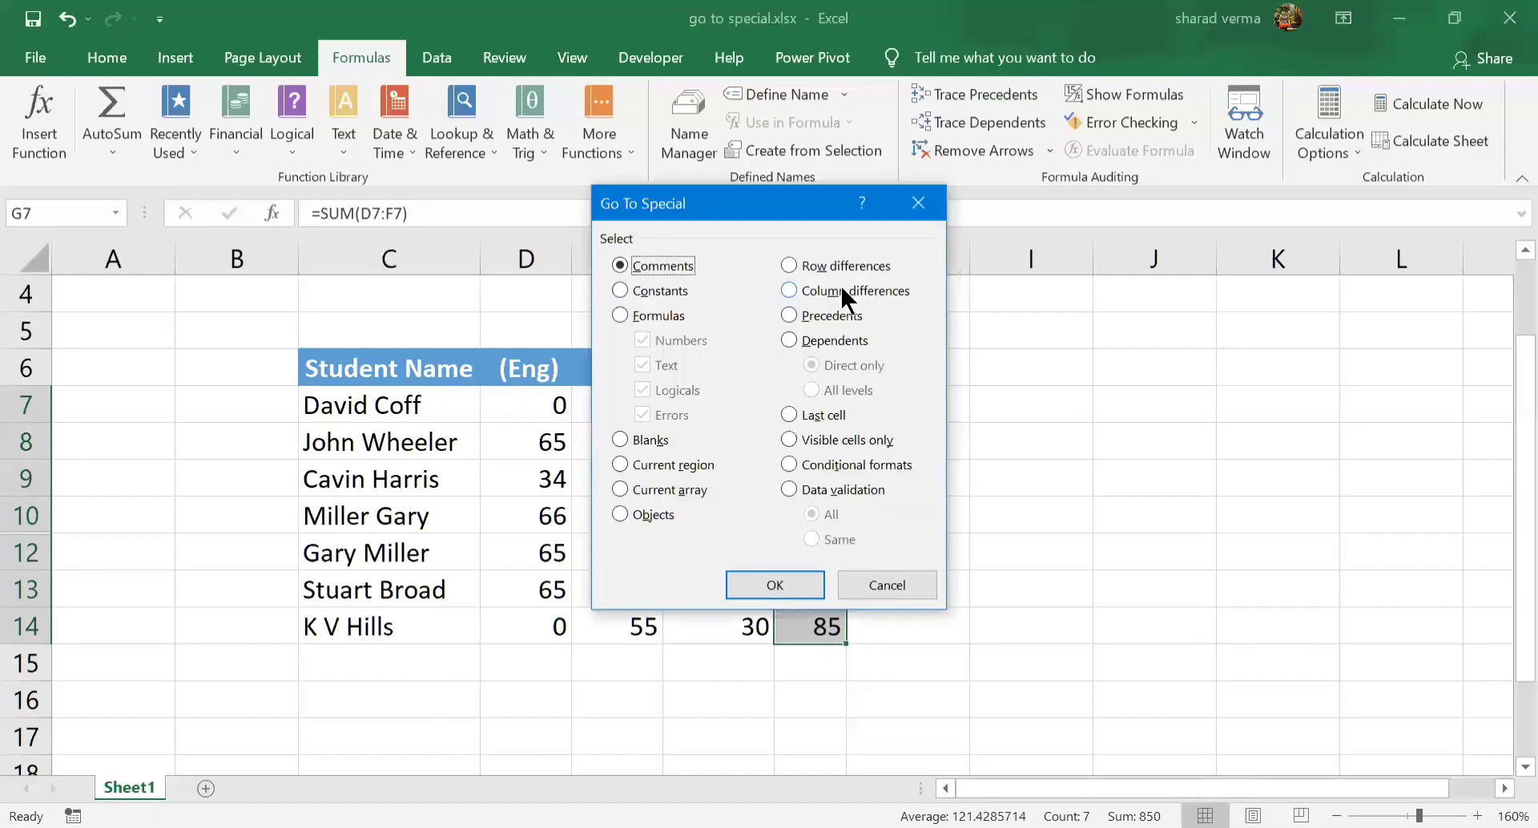
click(840, 290)
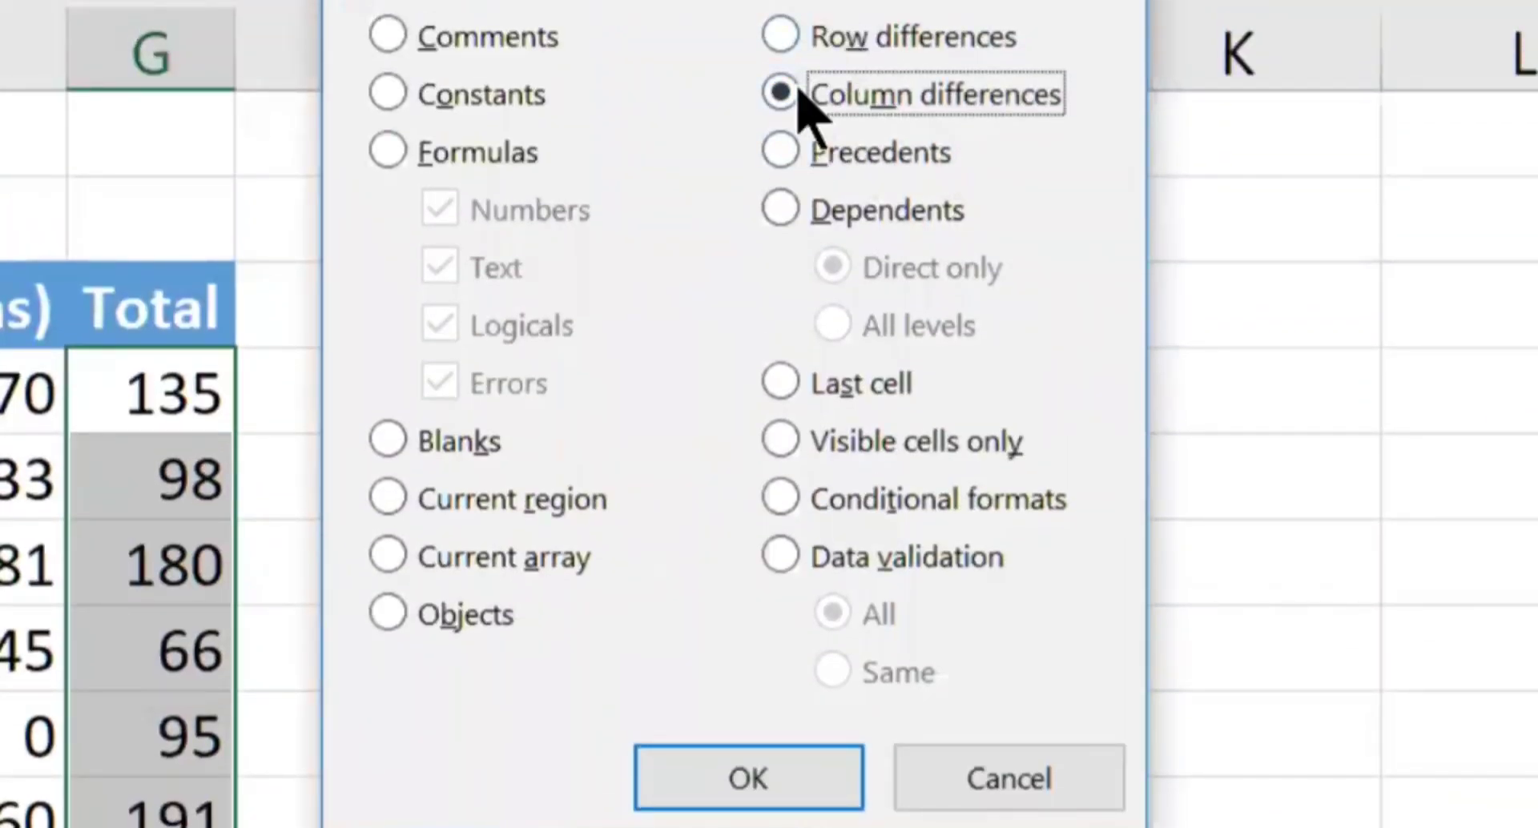
click(680, 781)
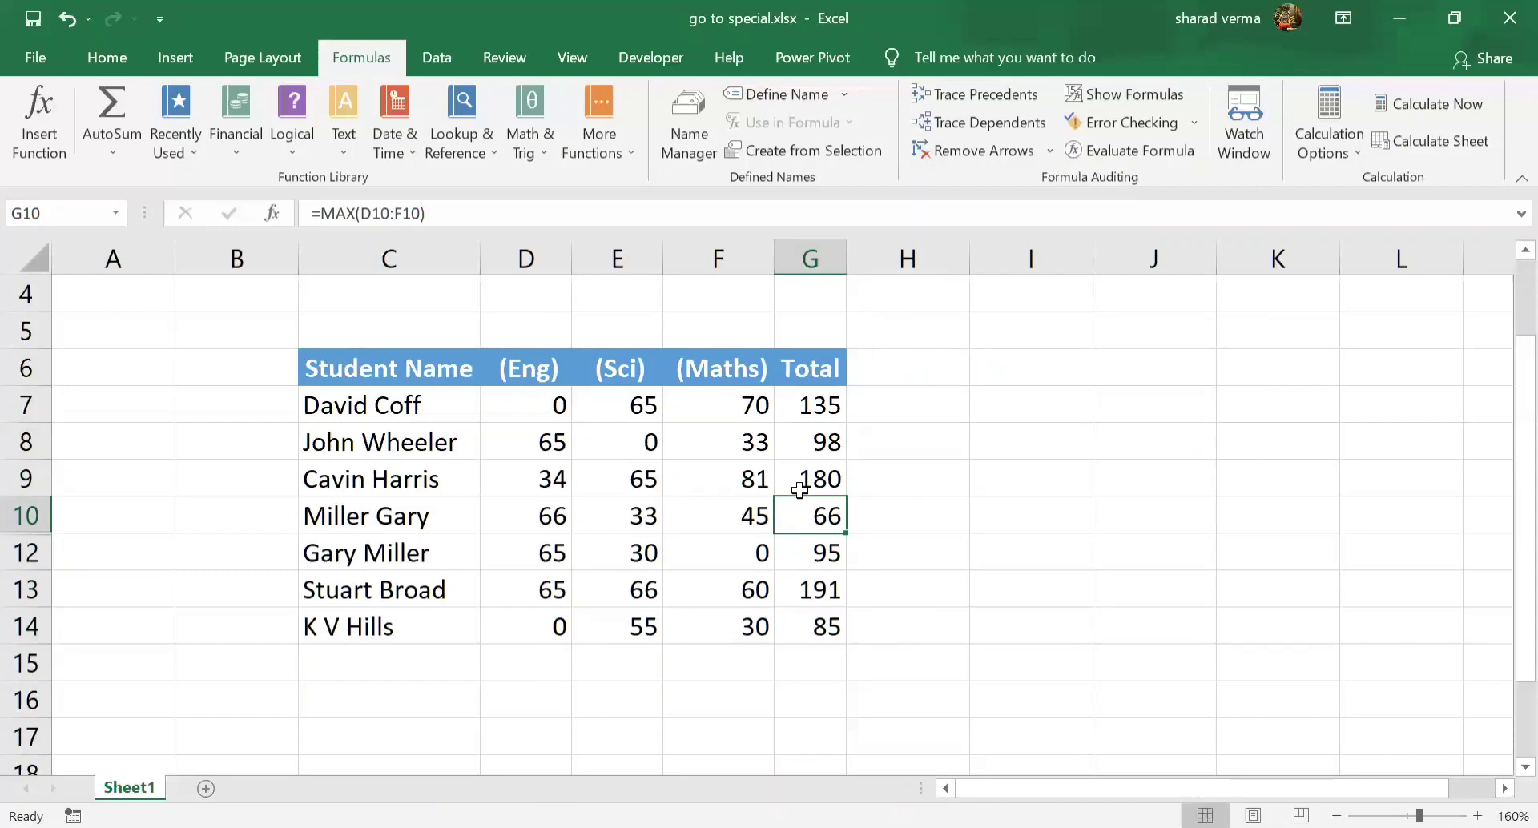
Show the worksheet's formulas instead of results and widen column G to fit the full Total formulas
key(ctrl+s)
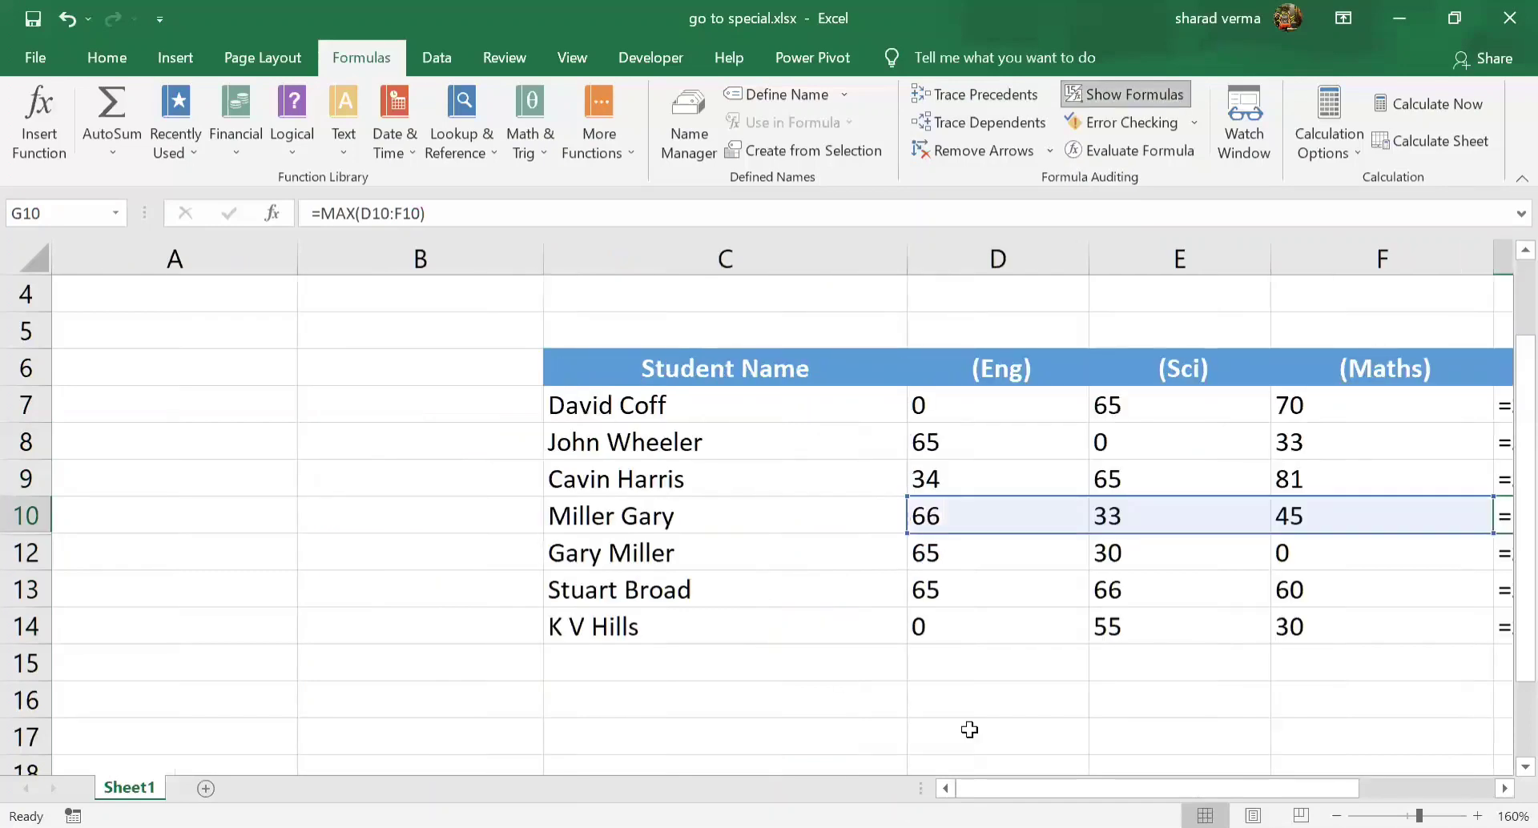
scroll(1184, 447, right, 2)
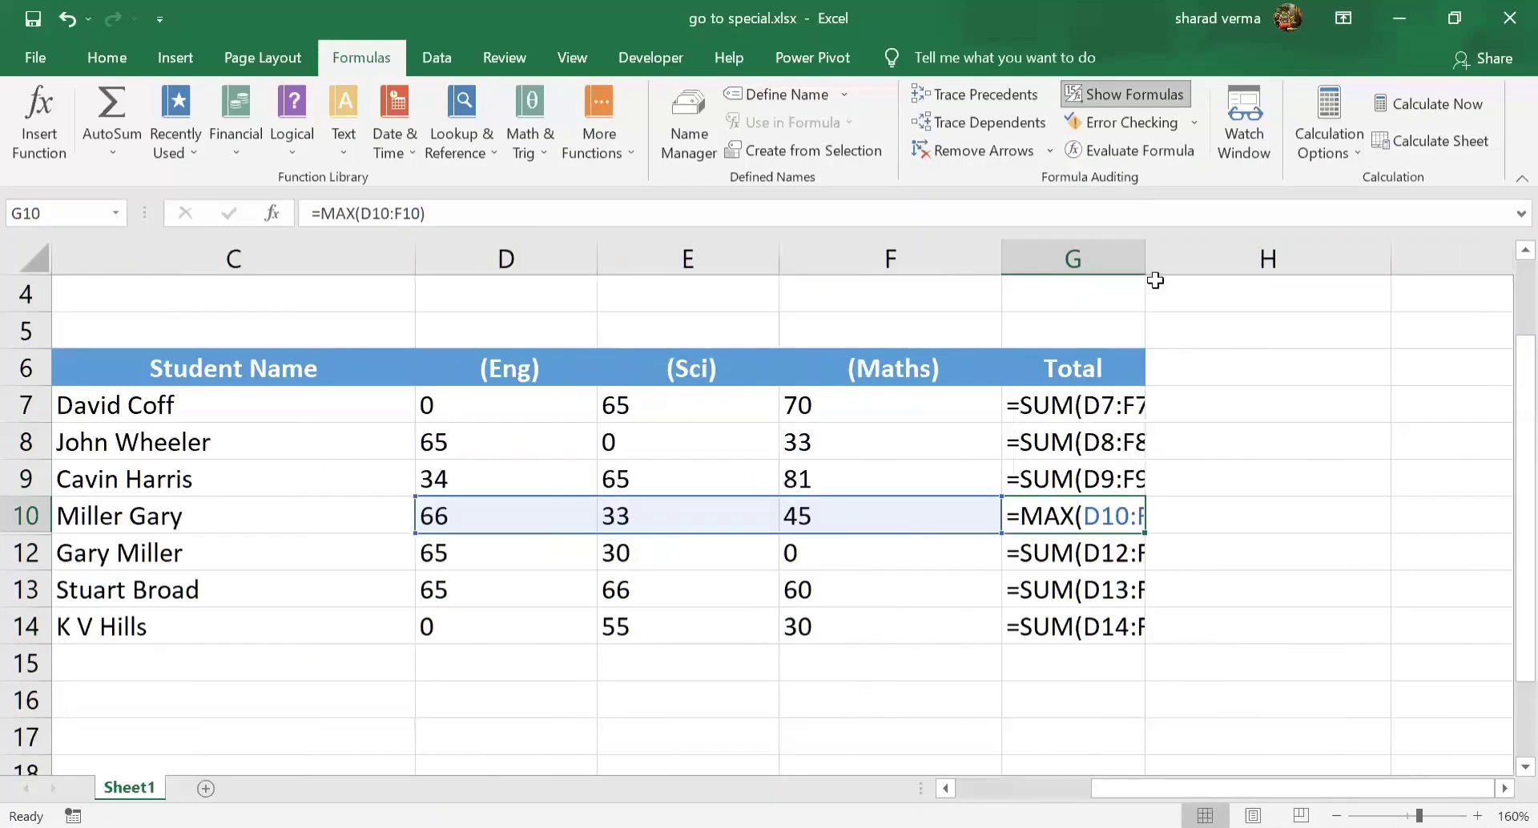
drag(1265, 261, 1269, 260)
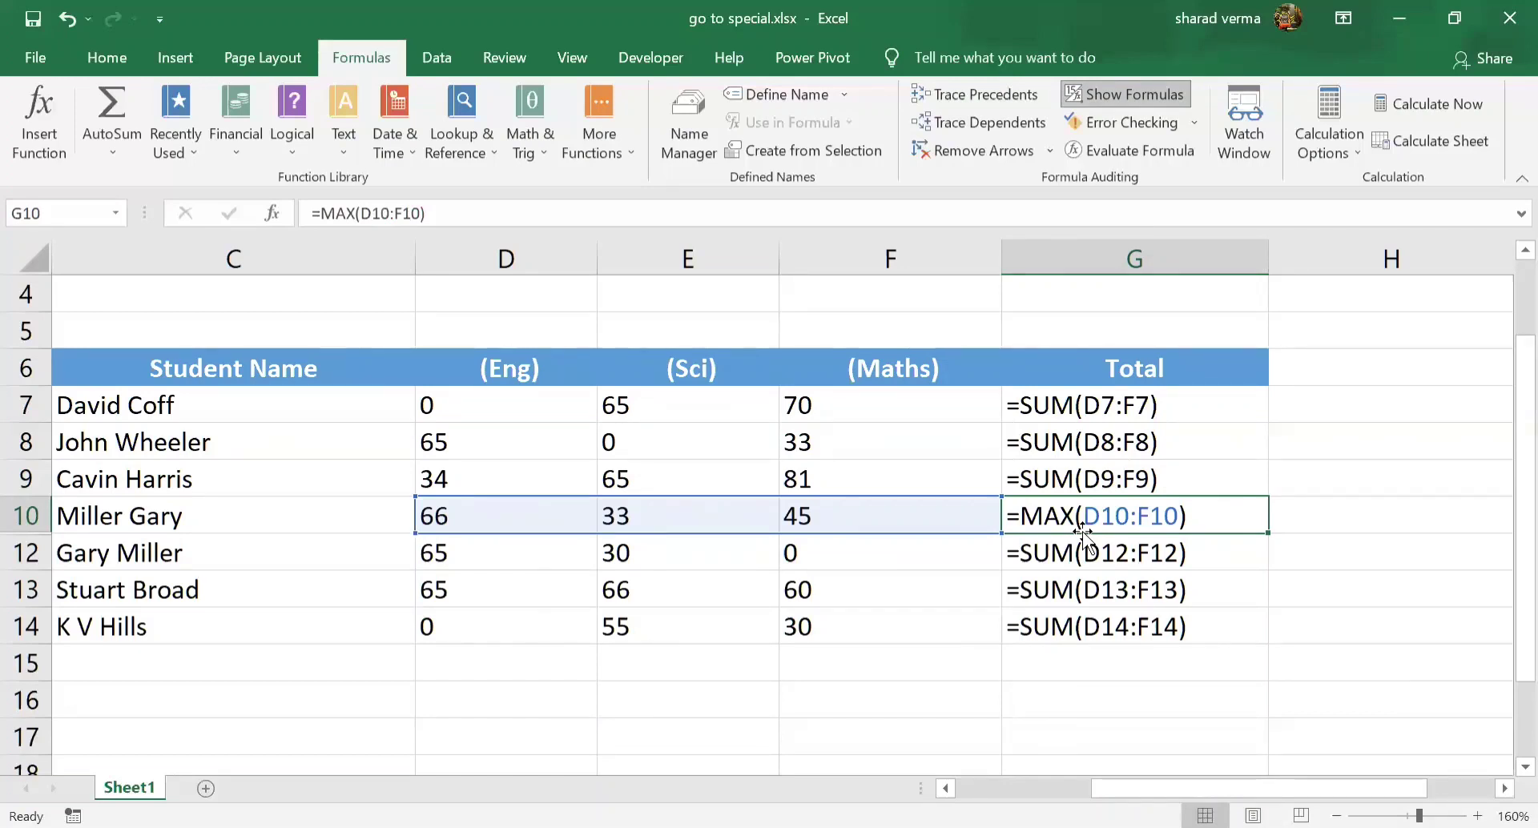
Switch the worksheet back from showing formulas to showing their results
key(Down)
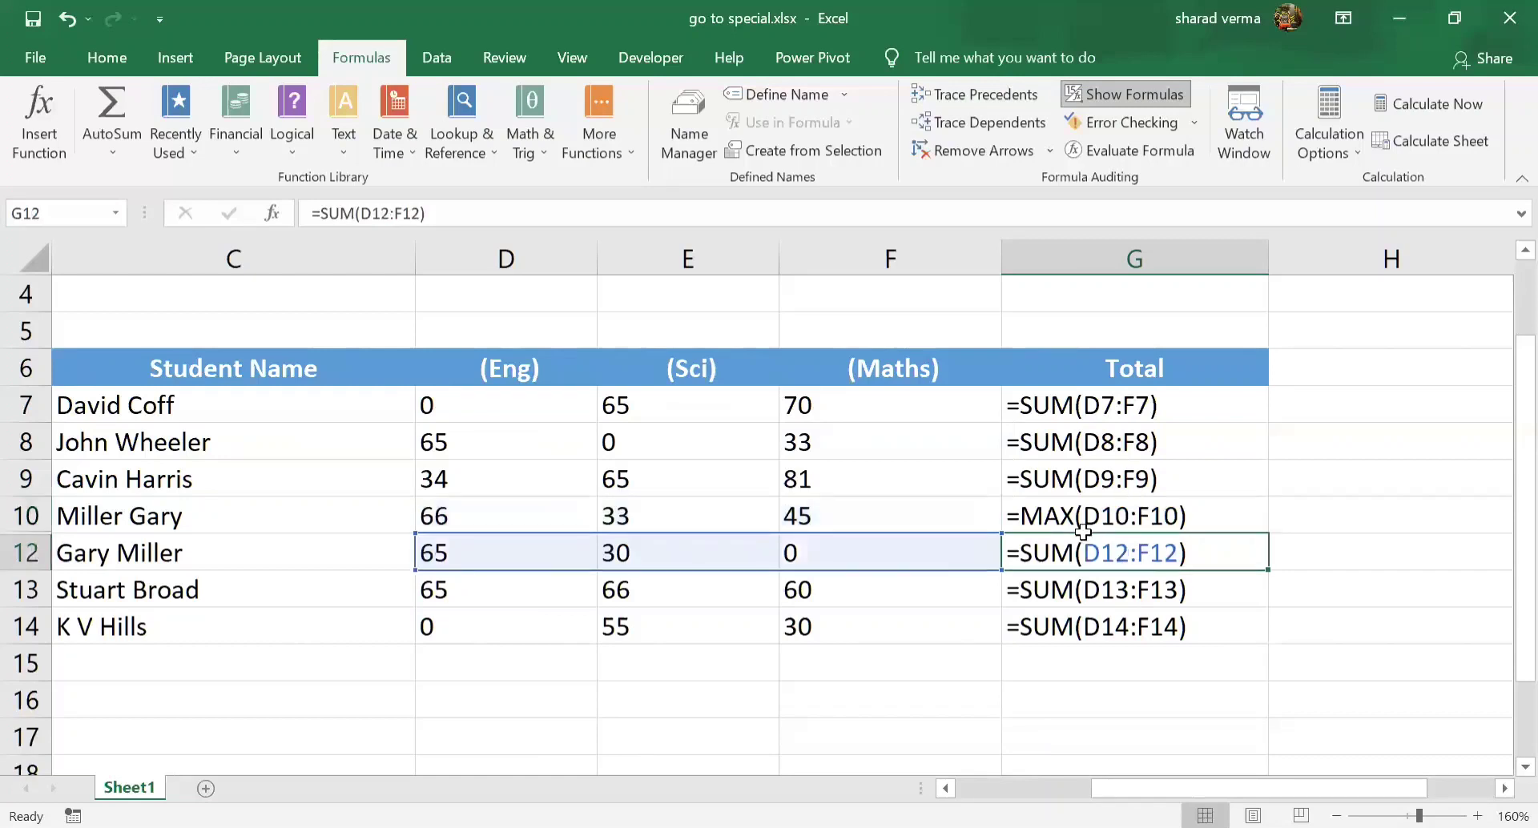
key(ctrl+grave)
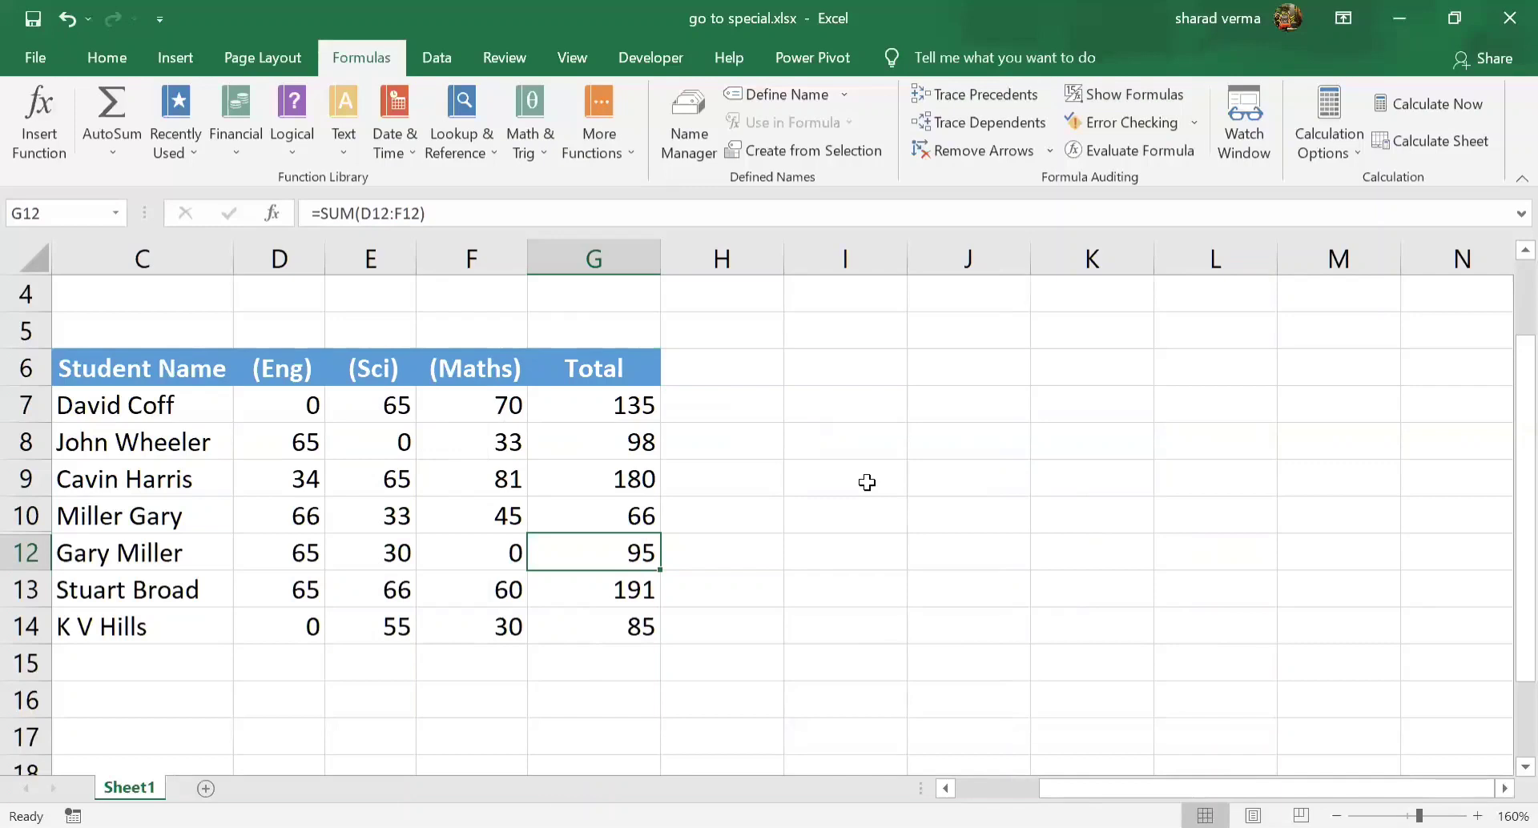
key(F5)
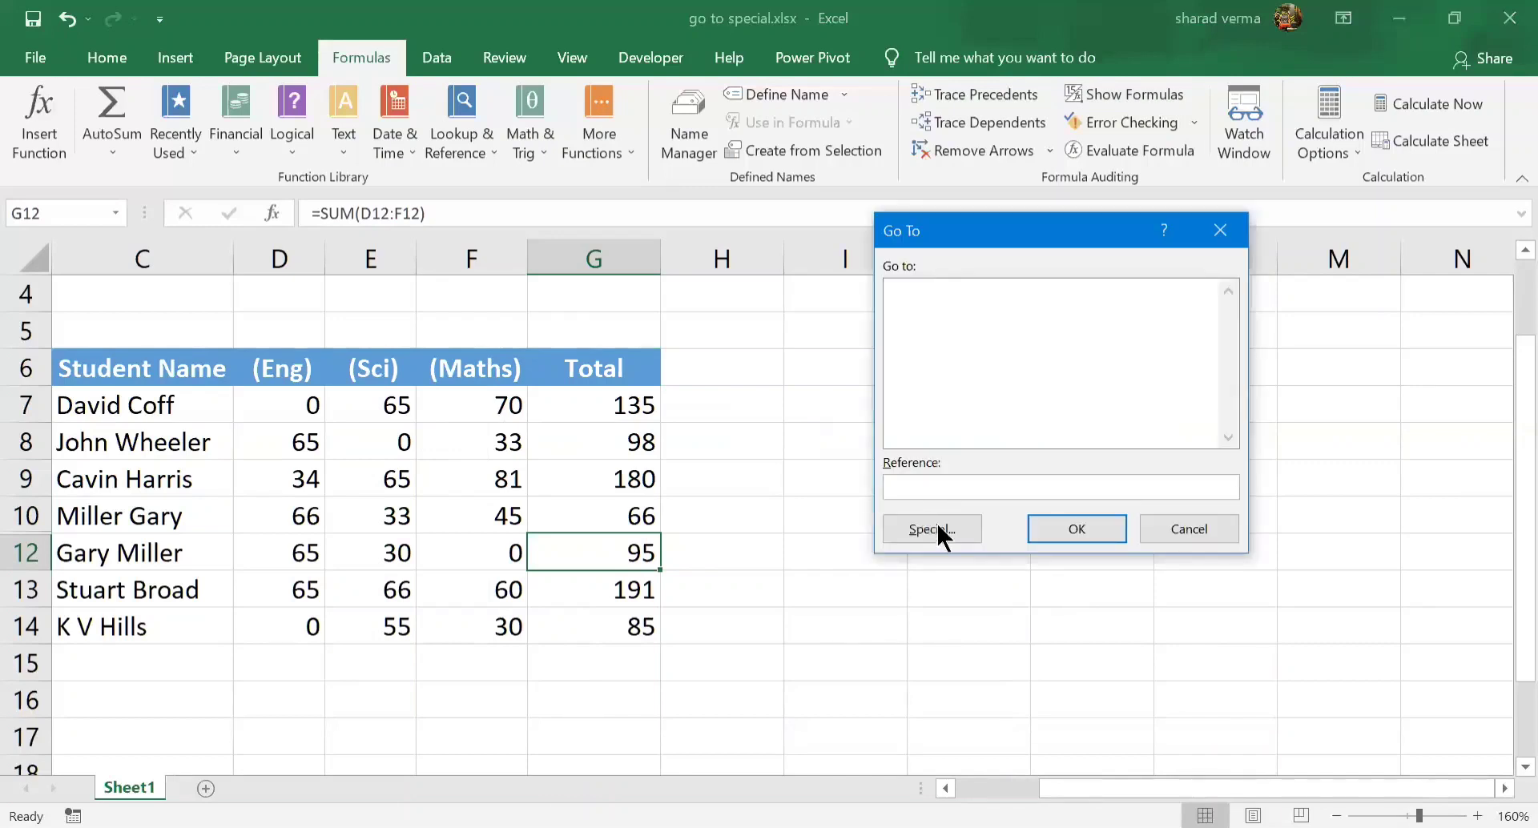
click(940, 529)
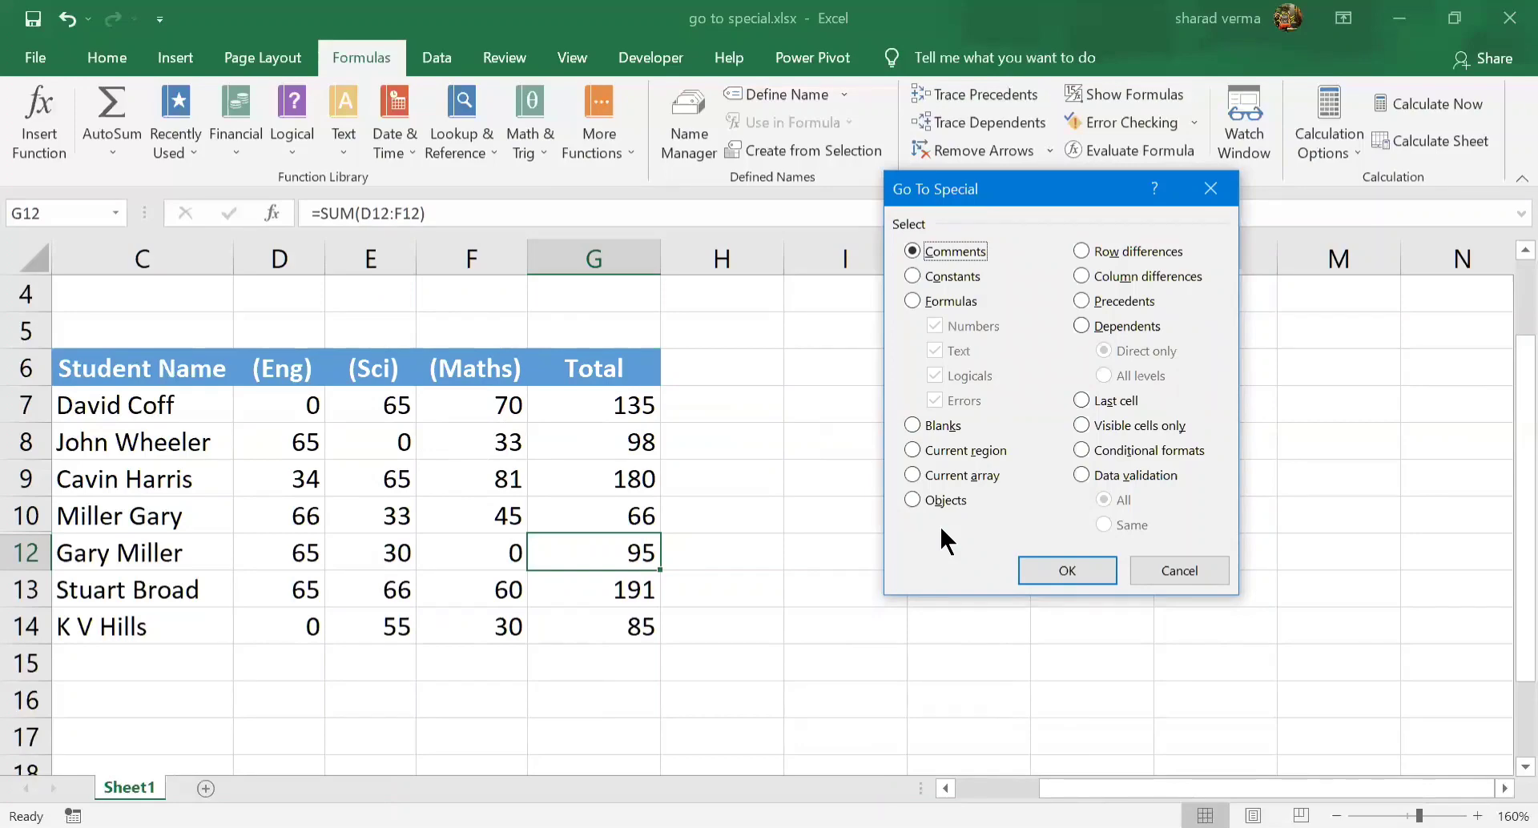
click(1180, 571)
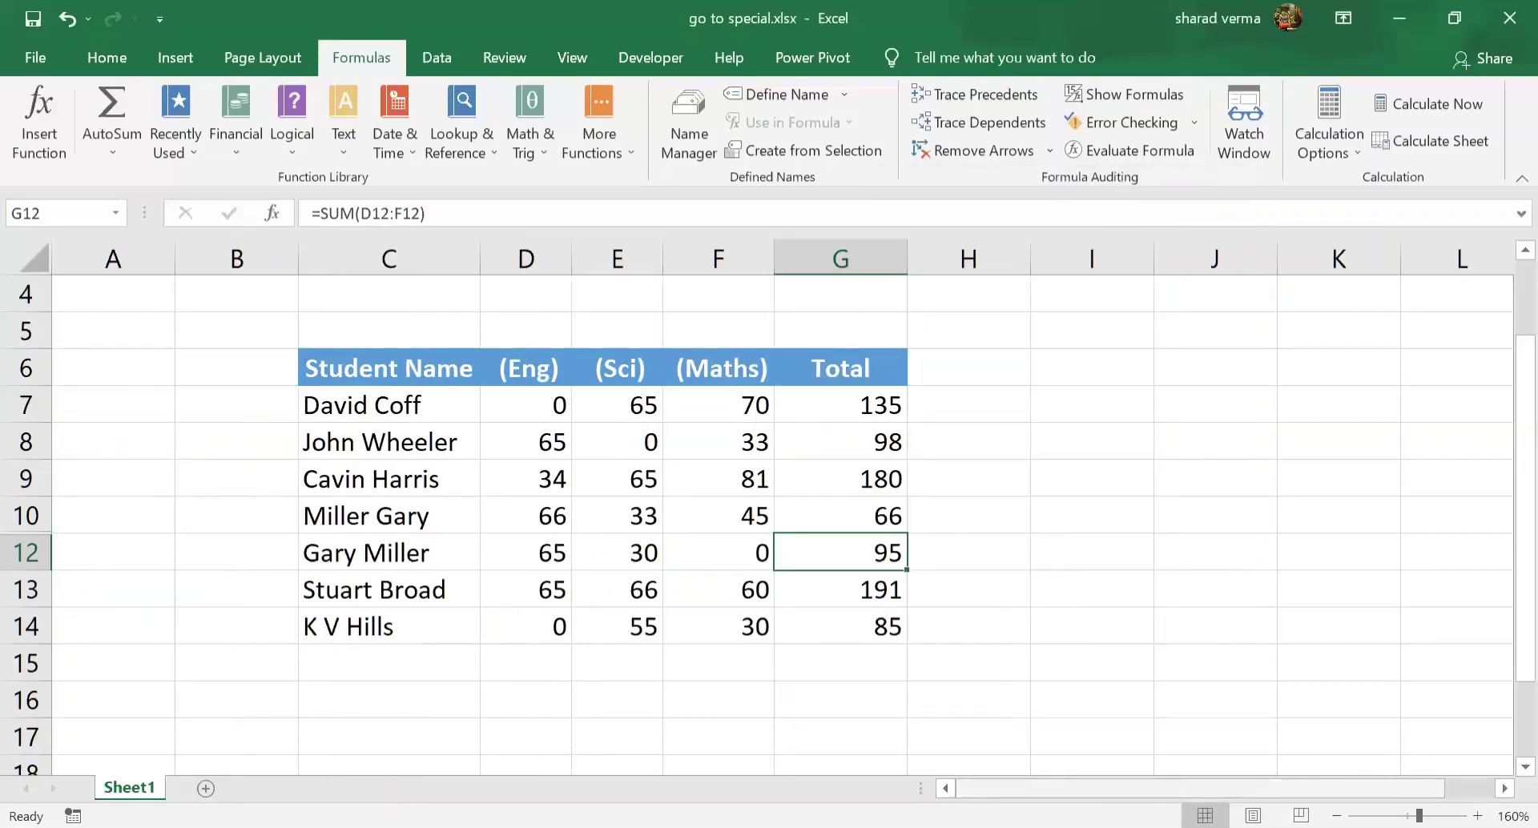
Examine the marks in D7, E7 and F7 and the Total formula in G7 that refers to them
click(793, 400)
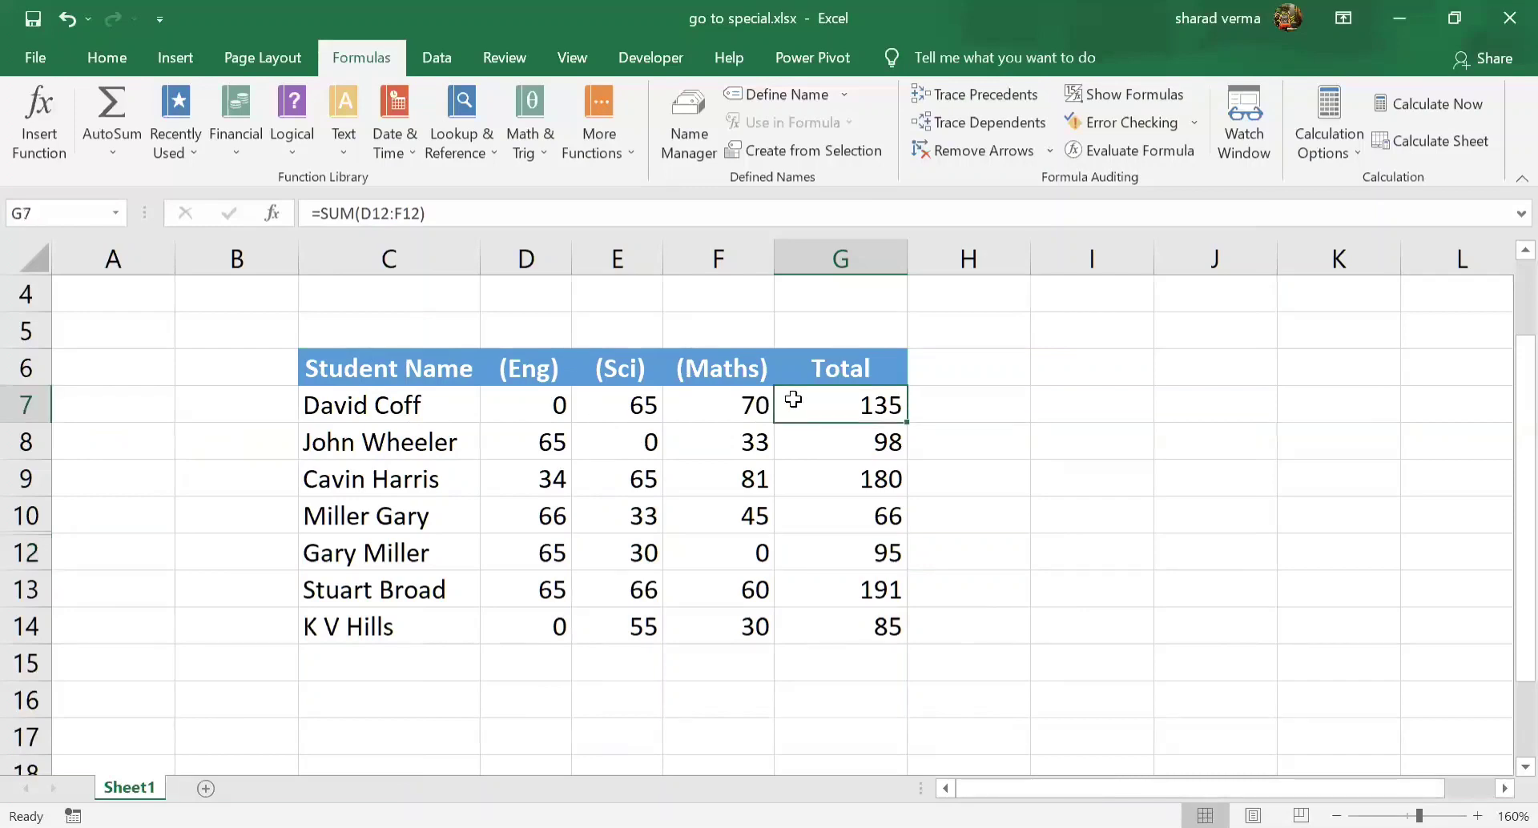
click(518, 406)
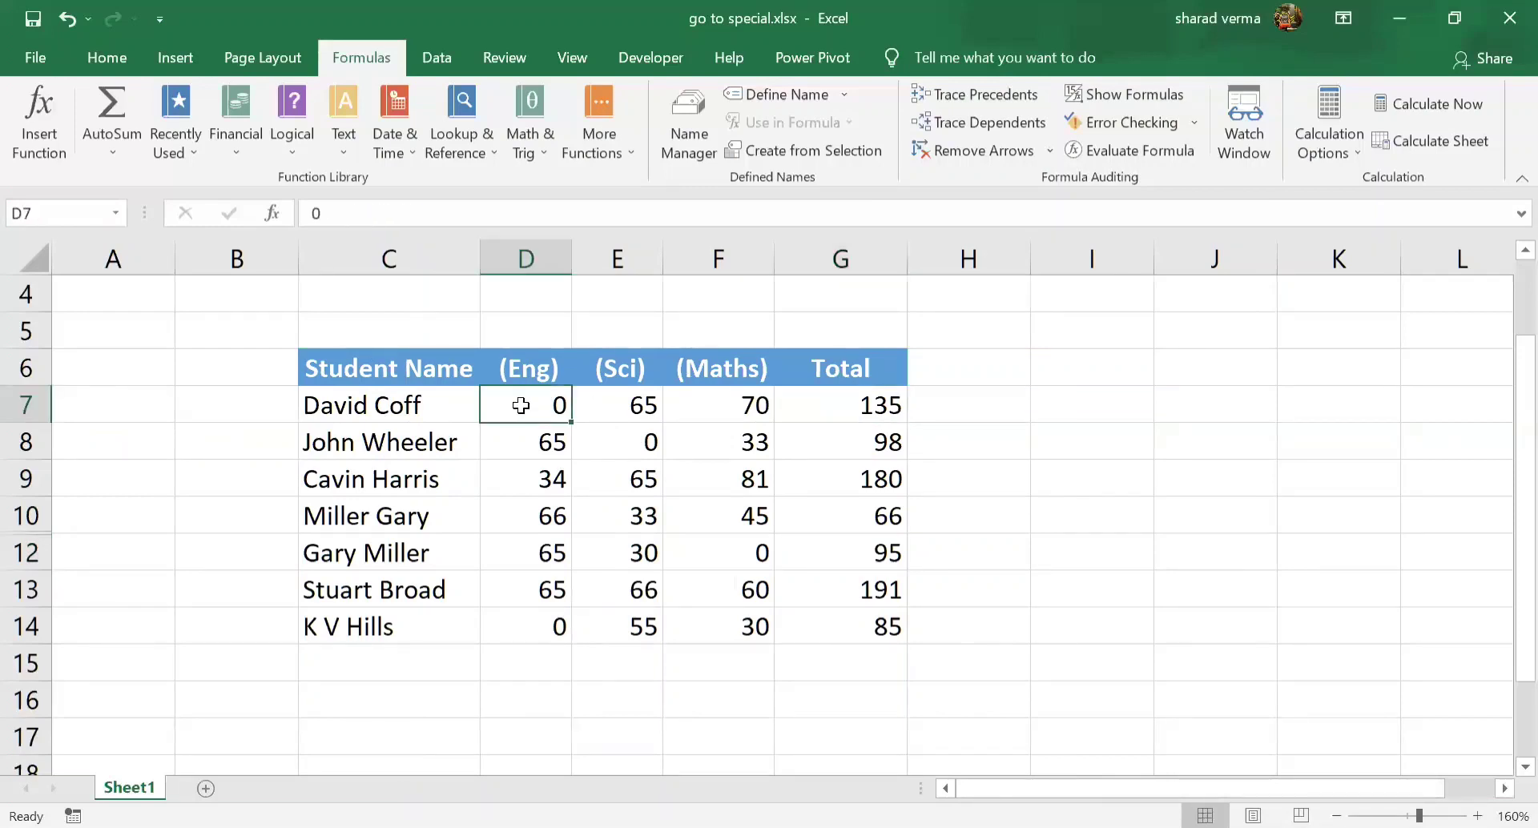
click(645, 399)
click(694, 405)
click(808, 401)
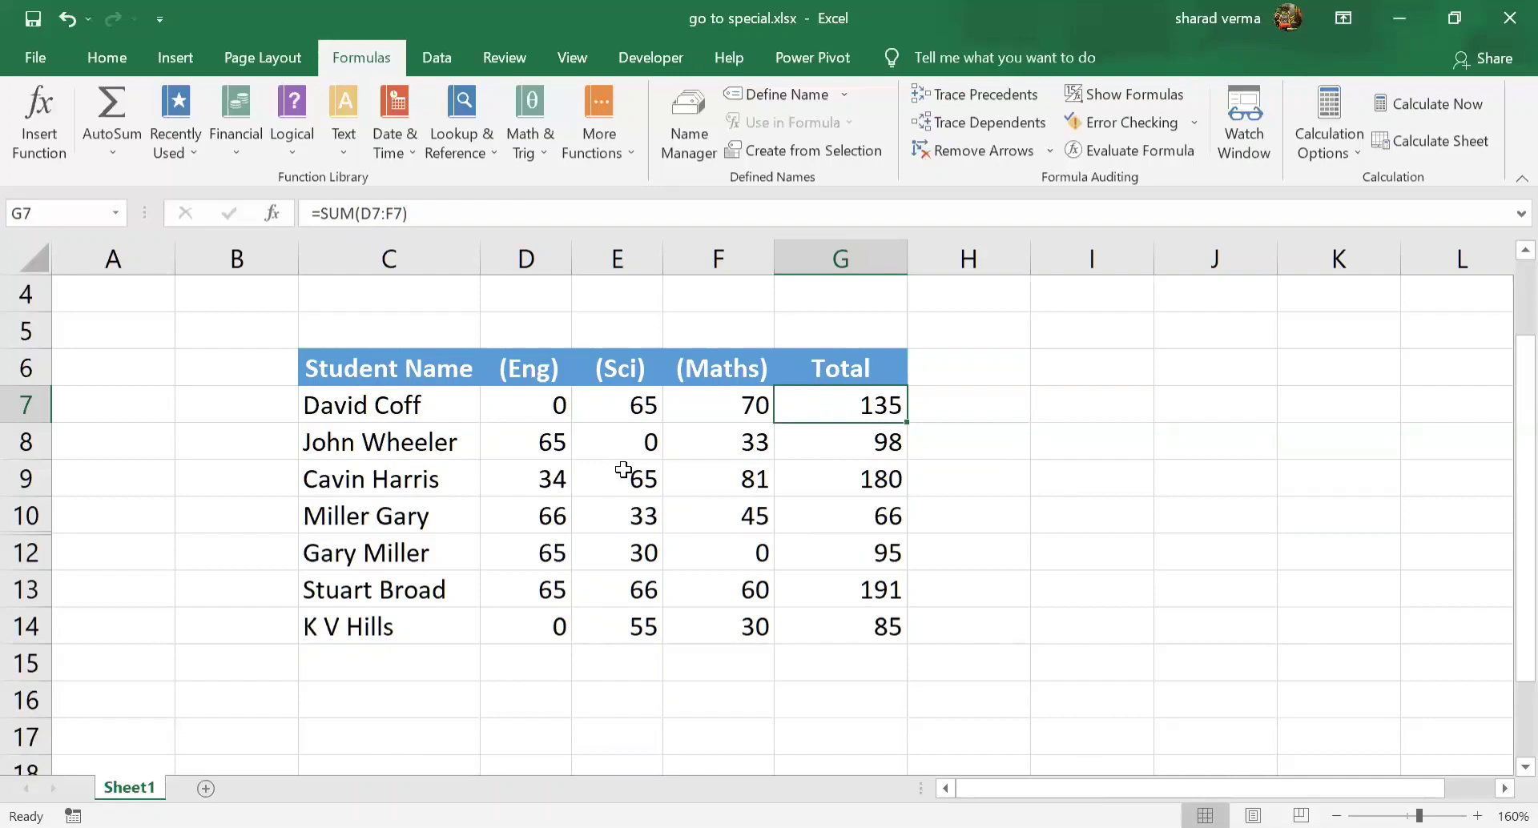
Select the precedent cells within D7:G14 using Go To Special with the Precedents option
click(550, 414)
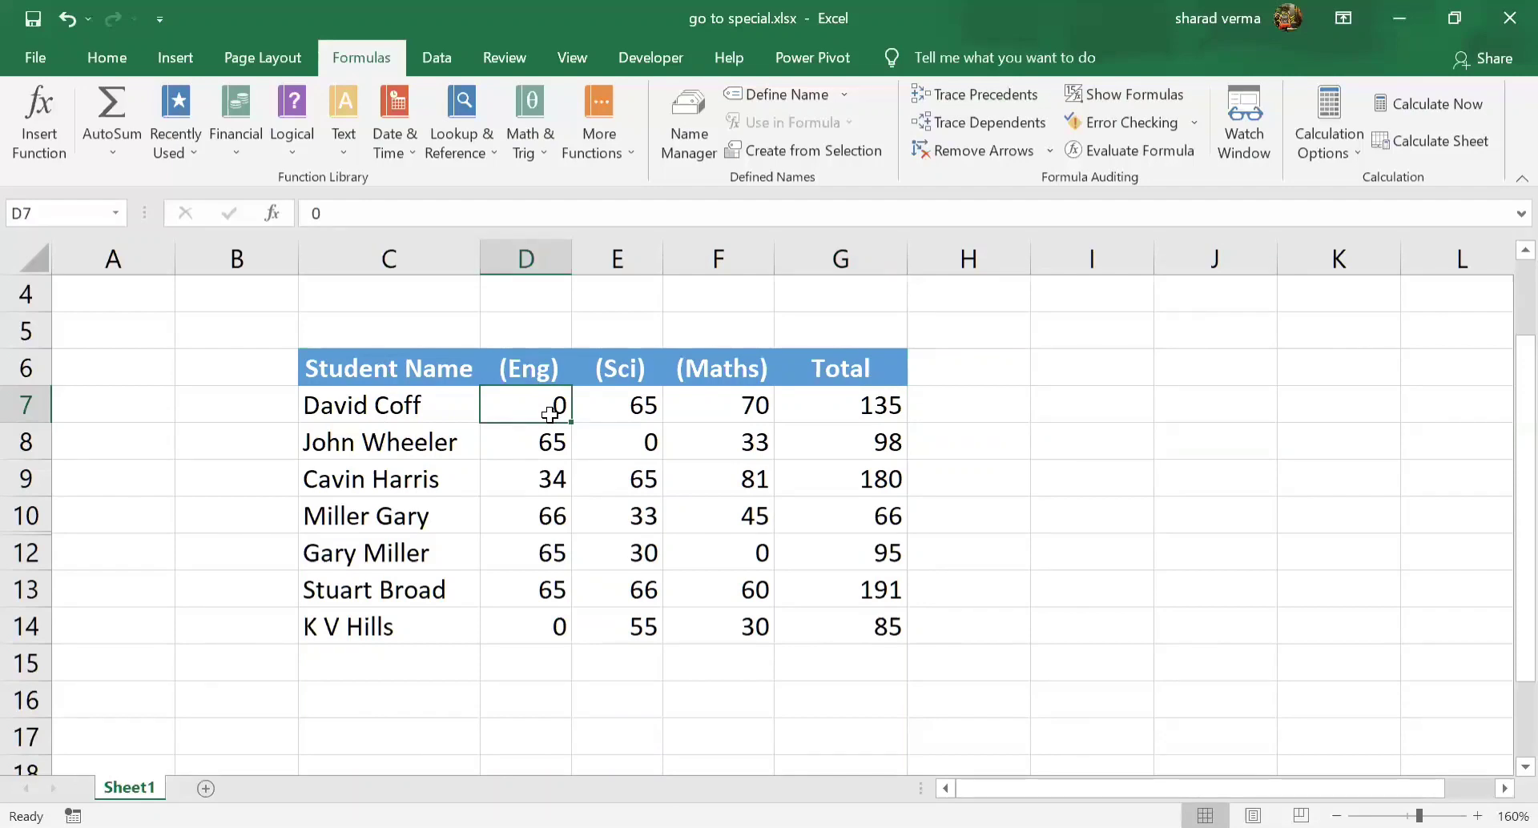
drag(549, 415, 875, 640)
key(ctrl+g)
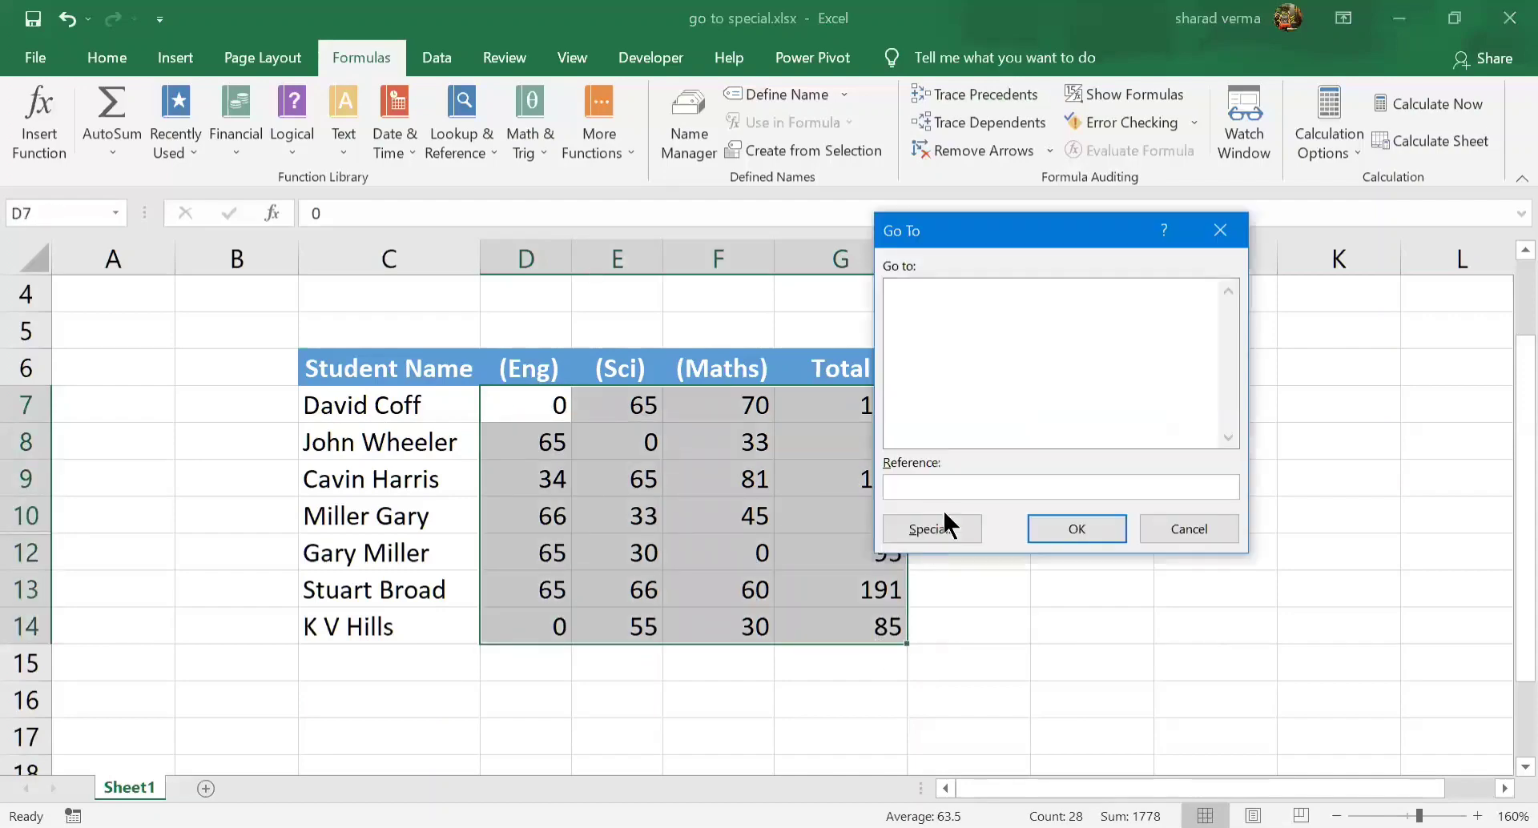
click(955, 530)
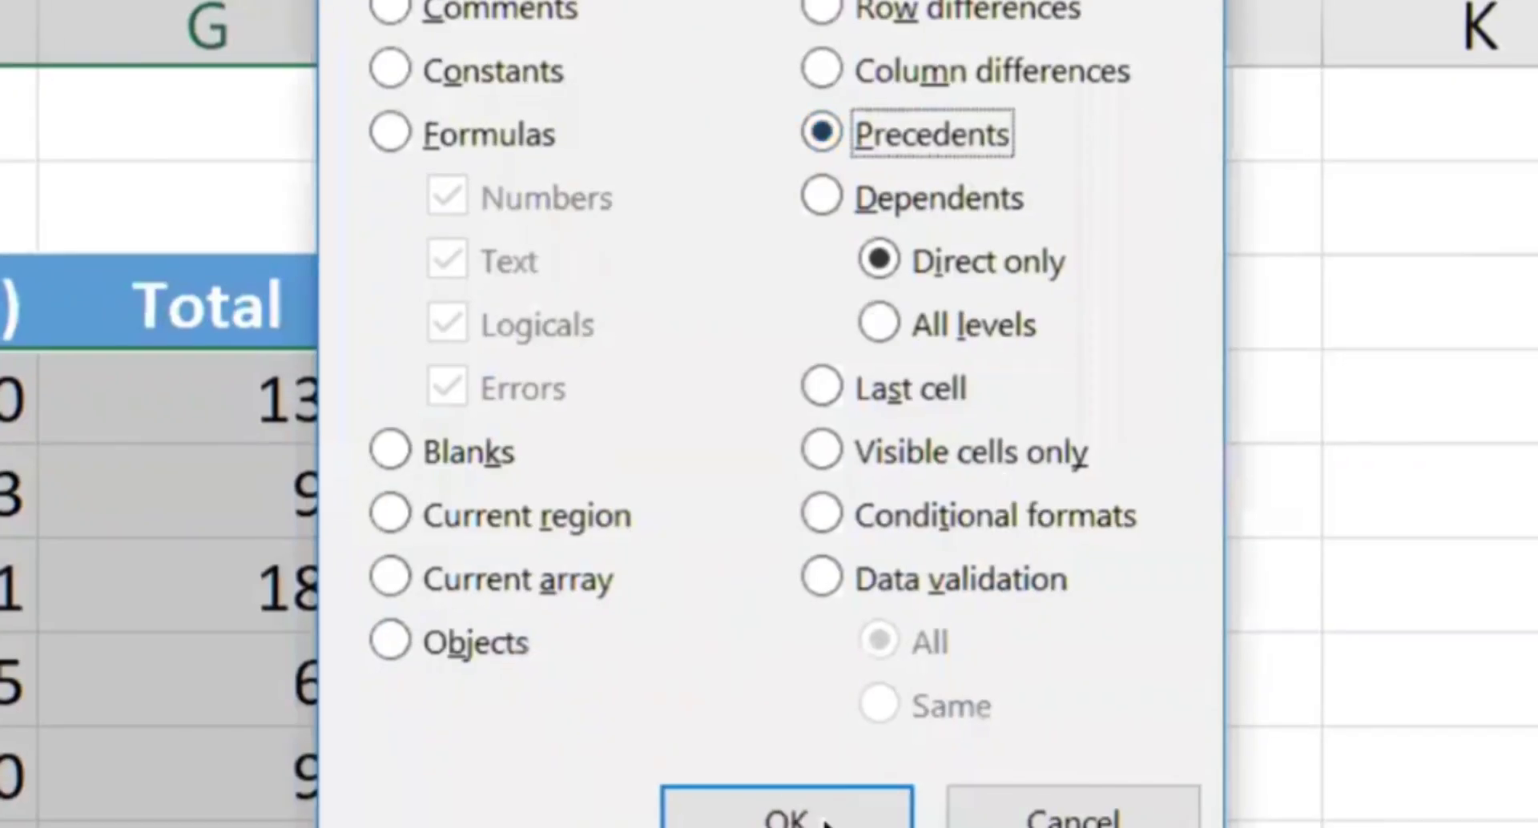
click(1081, 657)
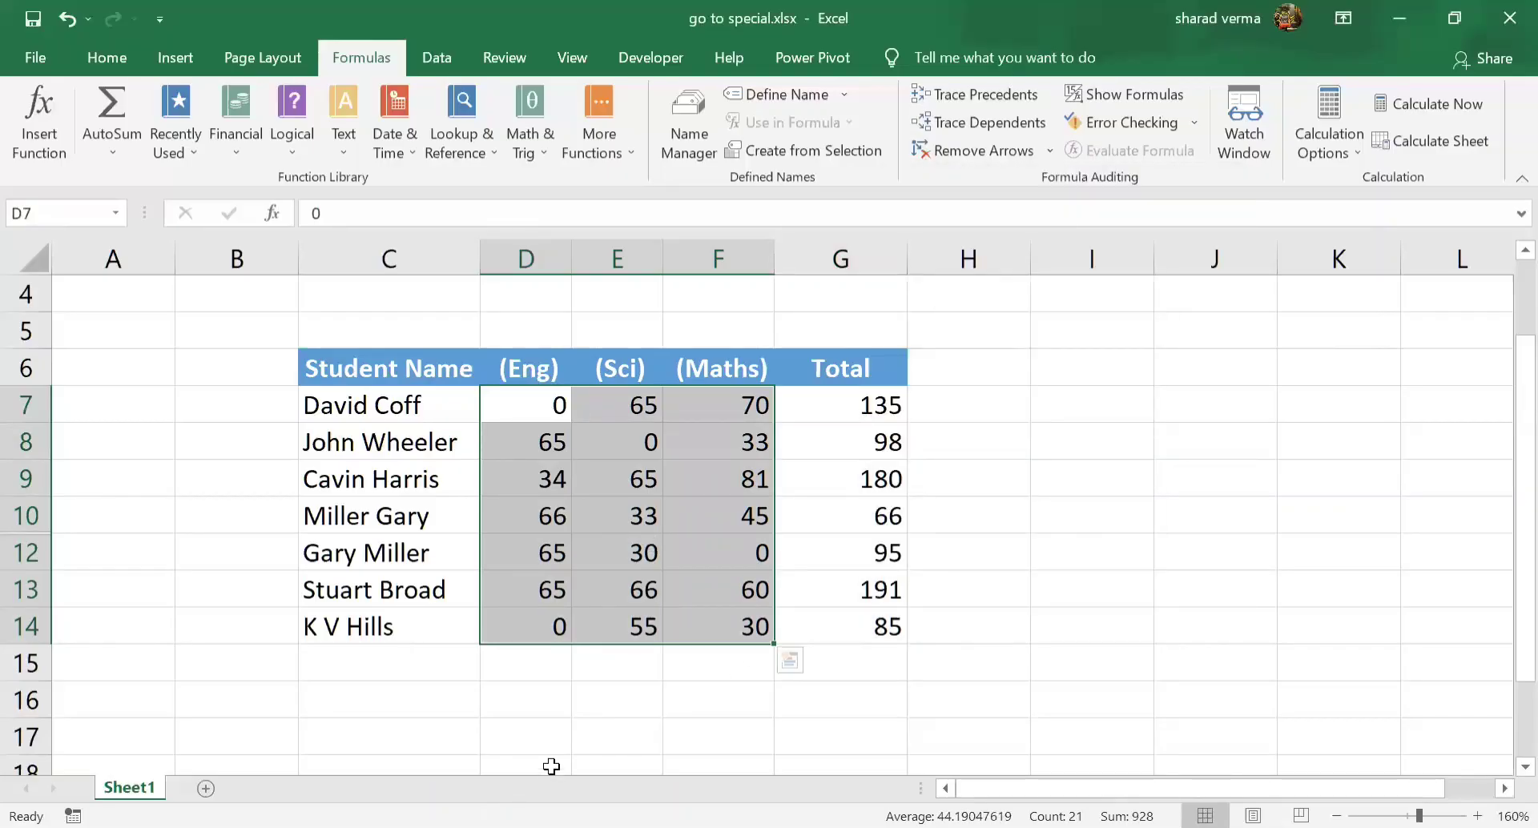
Select the dependent cells within D7:G14 using Go To Special with the Dependents option, and check G7 against D7:F7
click(885, 515)
drag(532, 392, 837, 636)
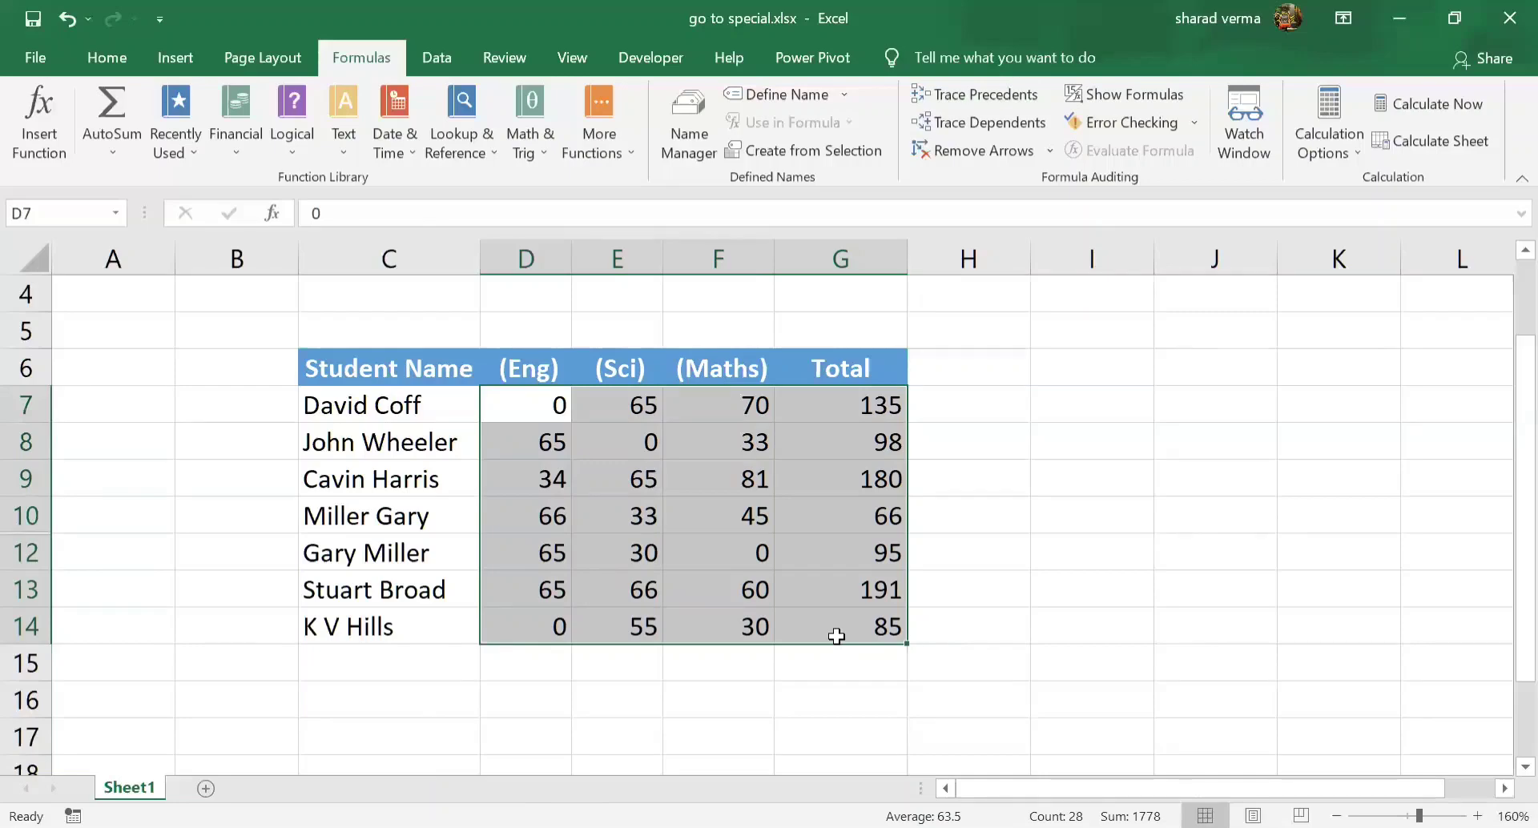
key(ctrl+g)
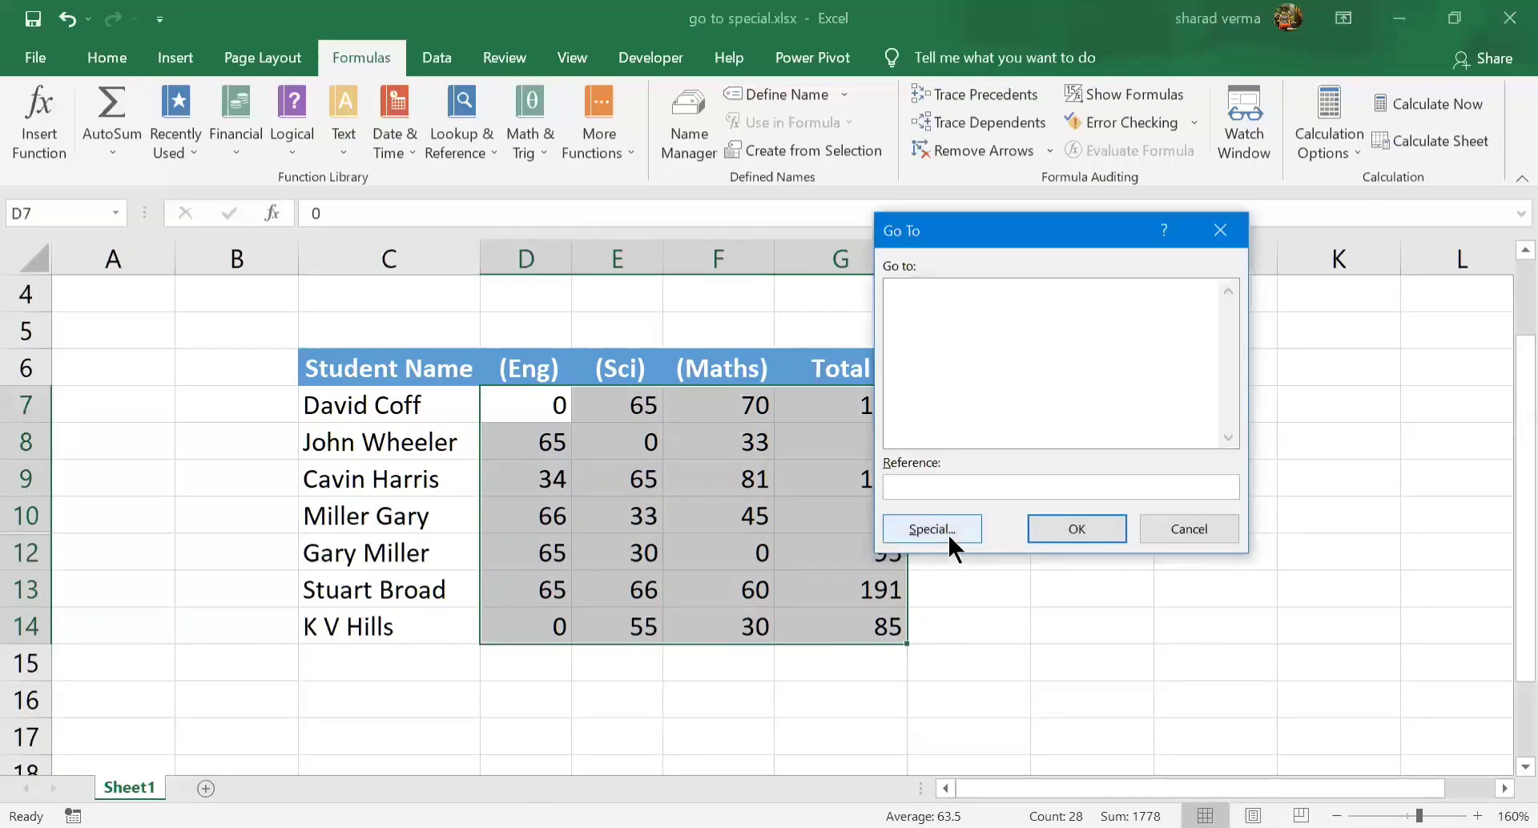
click(950, 542)
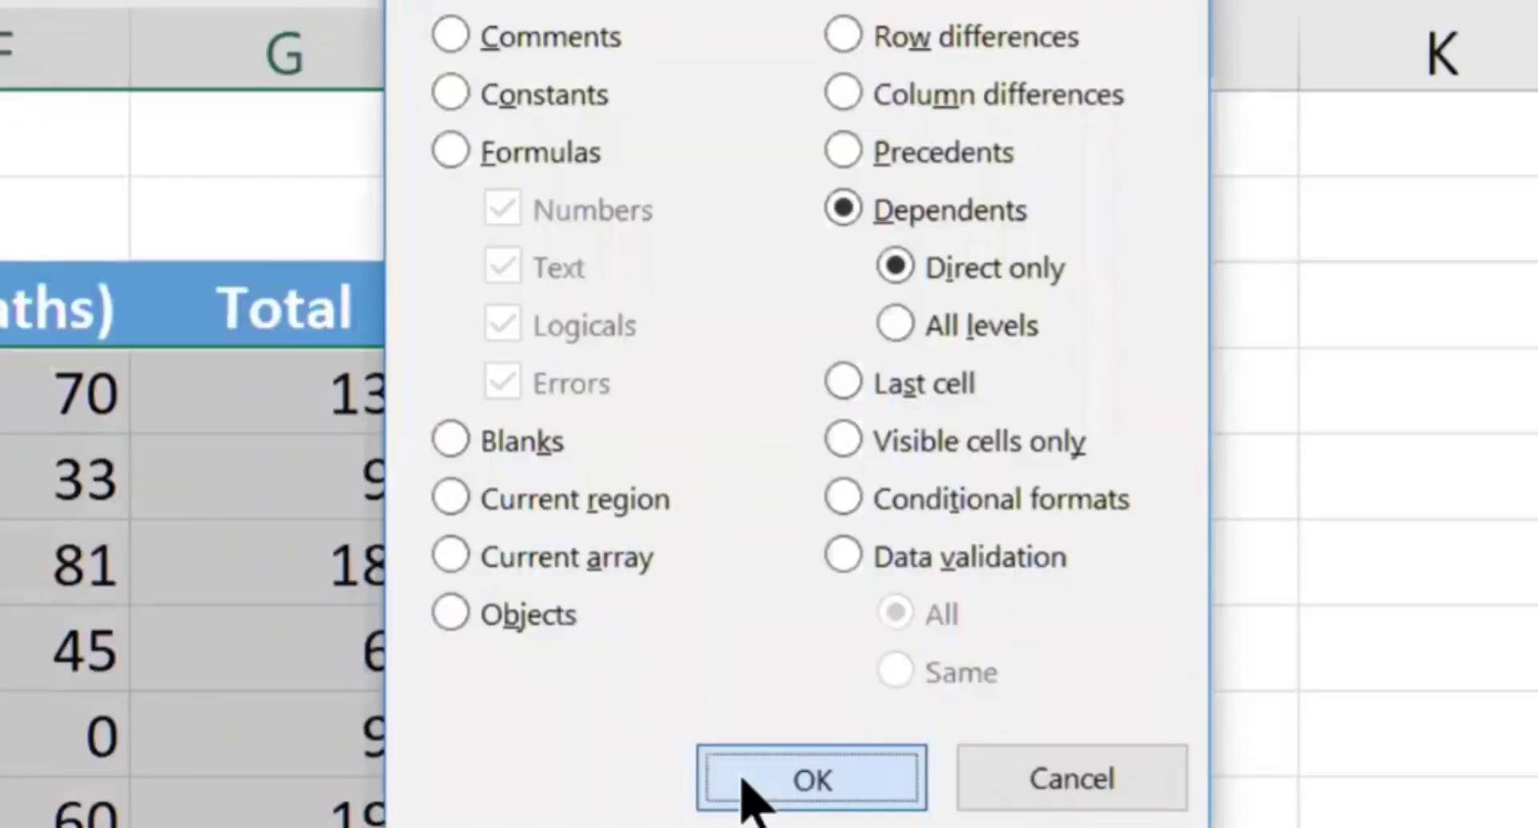
click(1042, 575)
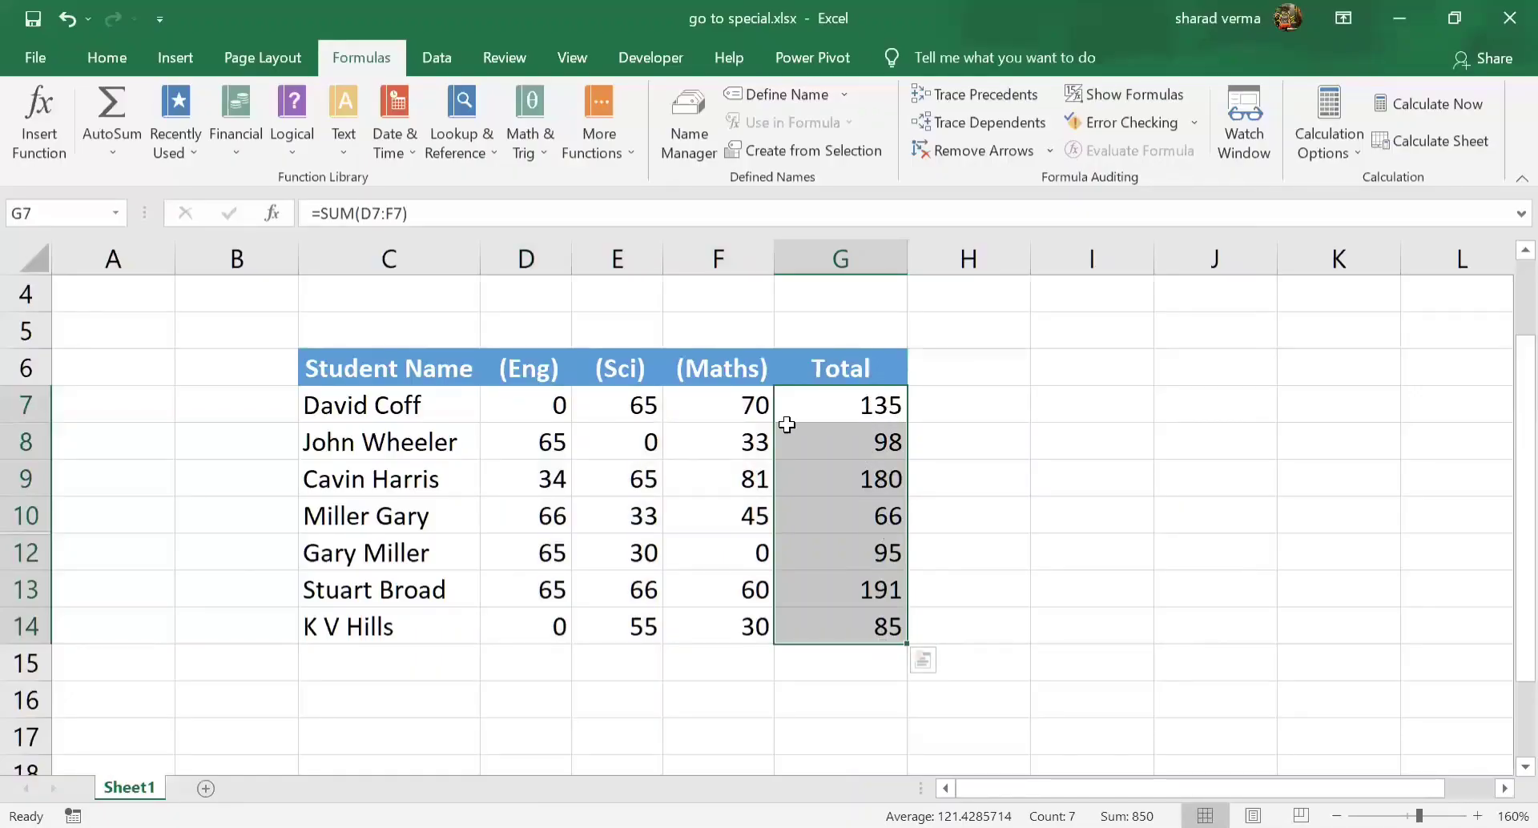
click(849, 401)
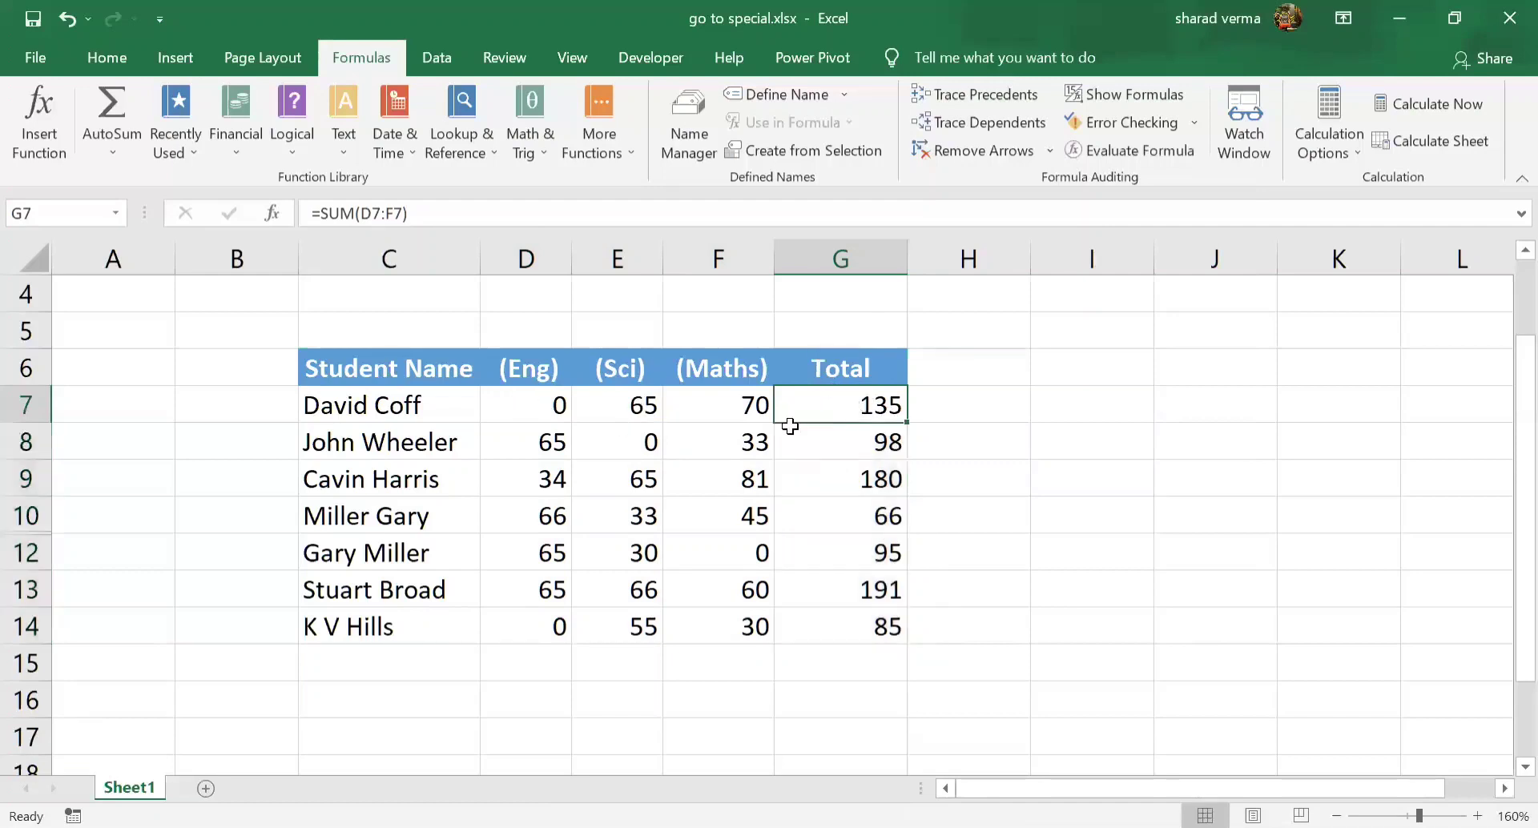
drag(545, 404, 699, 406)
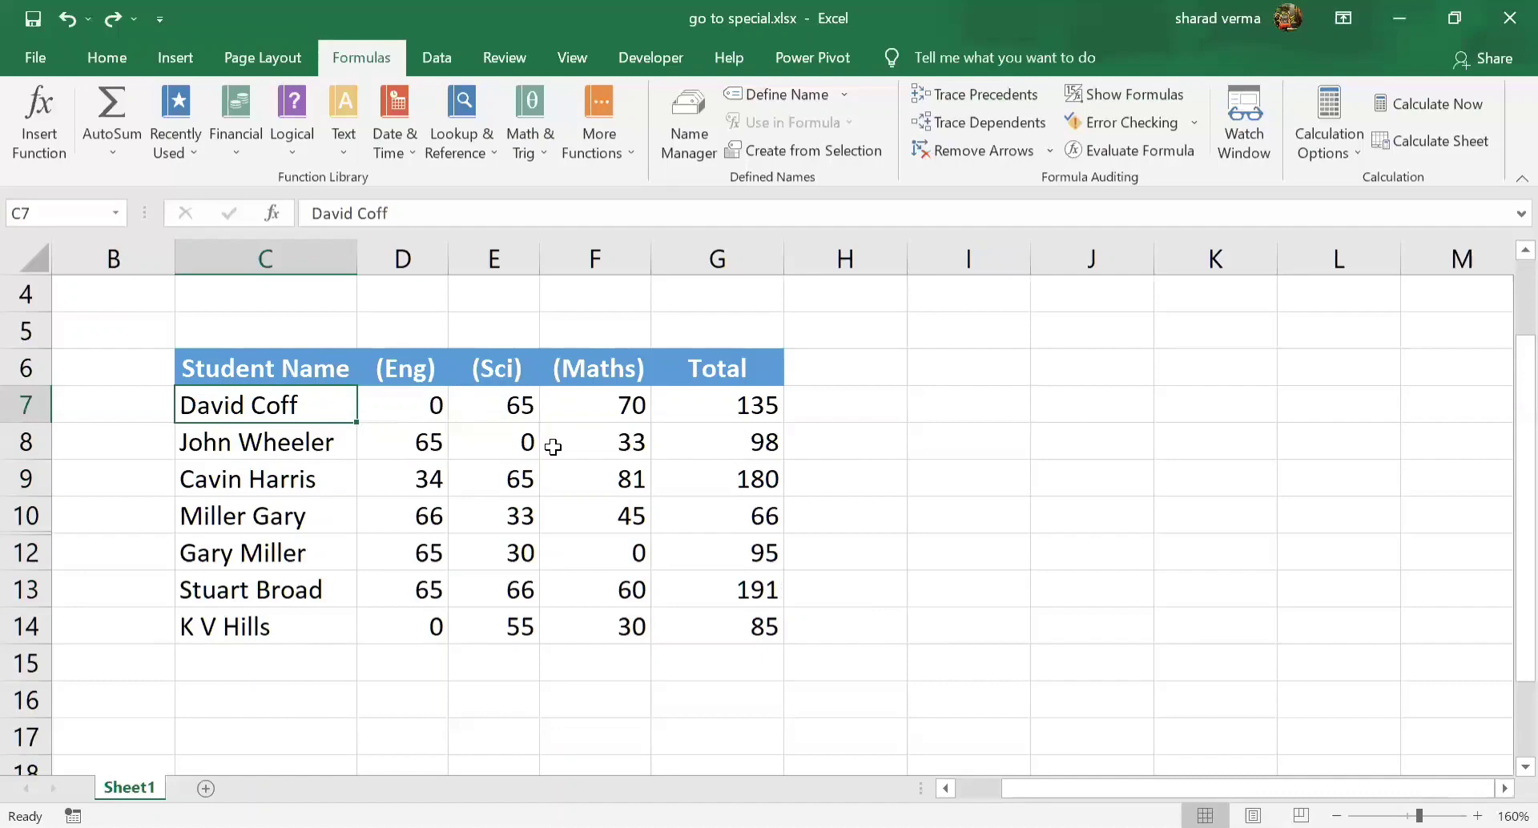
Copy the whole student table C6:G14 and paste it below, starting at C17
drag(237, 373, 731, 622)
key(ctrl+c)
scroll(285, 474, down, 3)
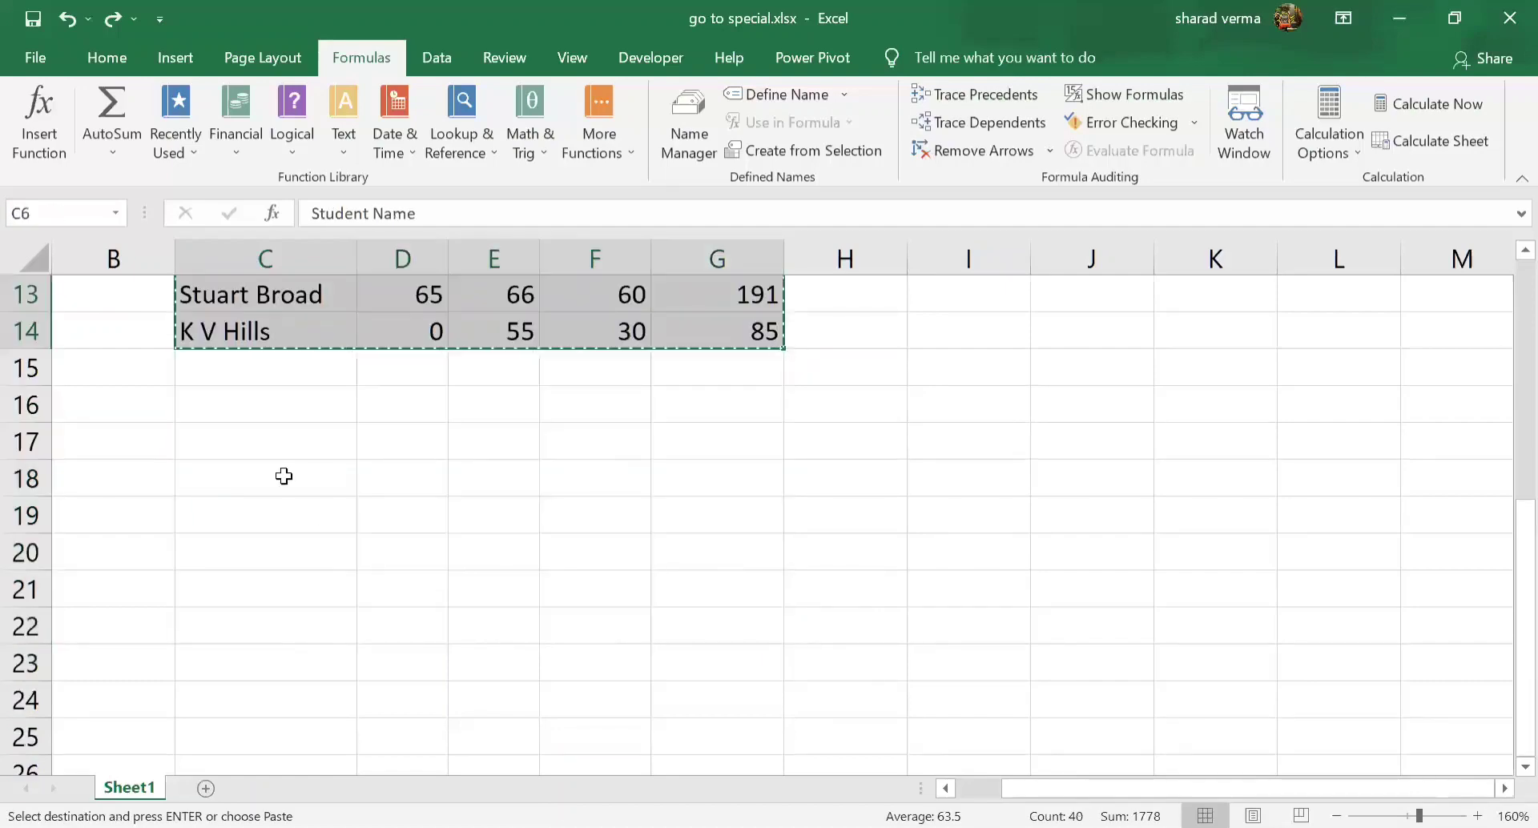
click(265, 440)
key(ctrl+v)
key(Escape)
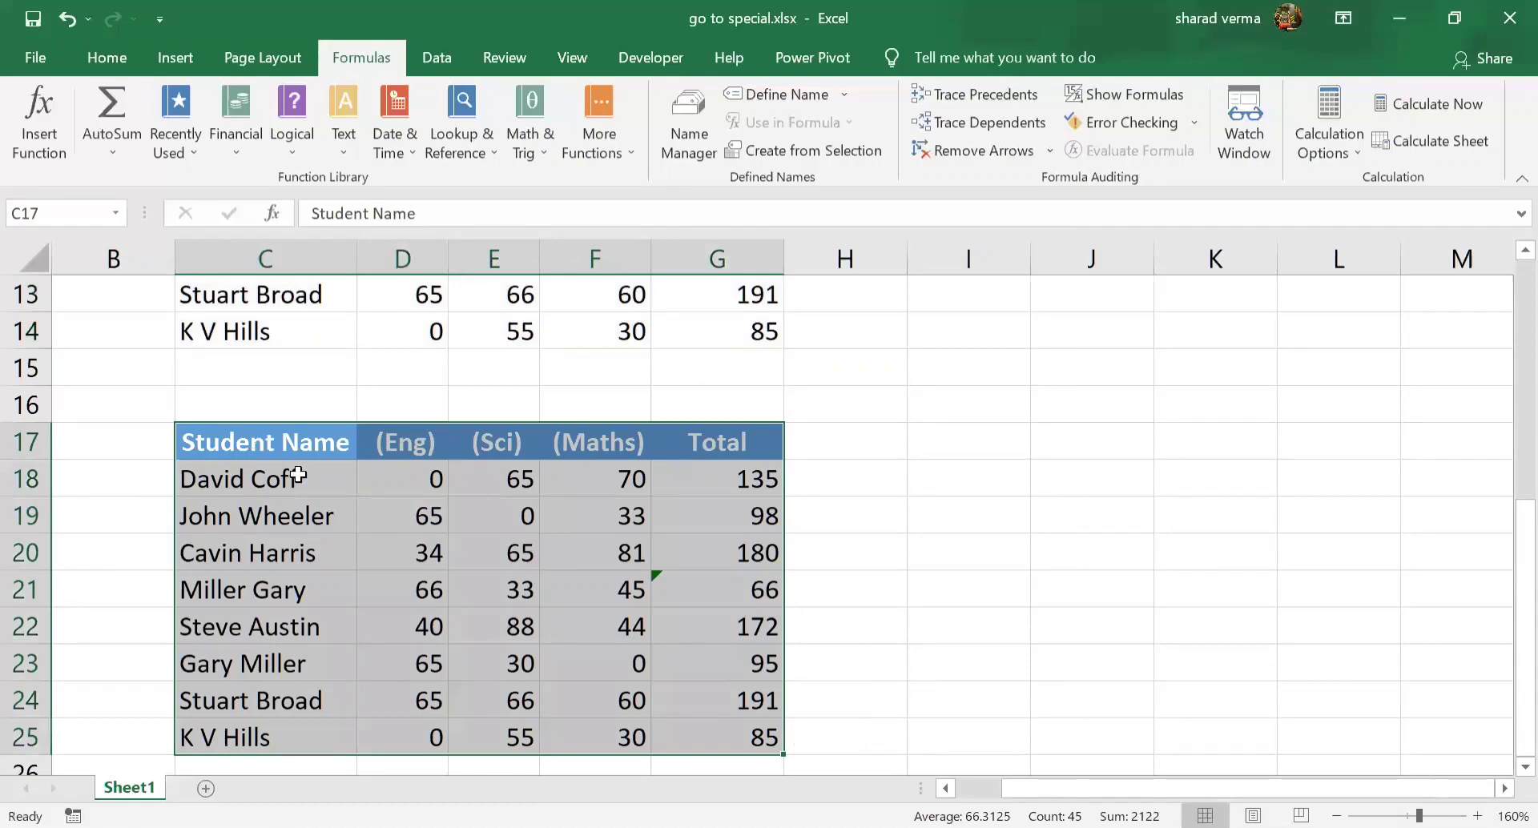
Compare the student names in the pasted C18:C25 with those in C7:C14, and inspect the row numbering around row 10
drag(309, 480, 291, 728)
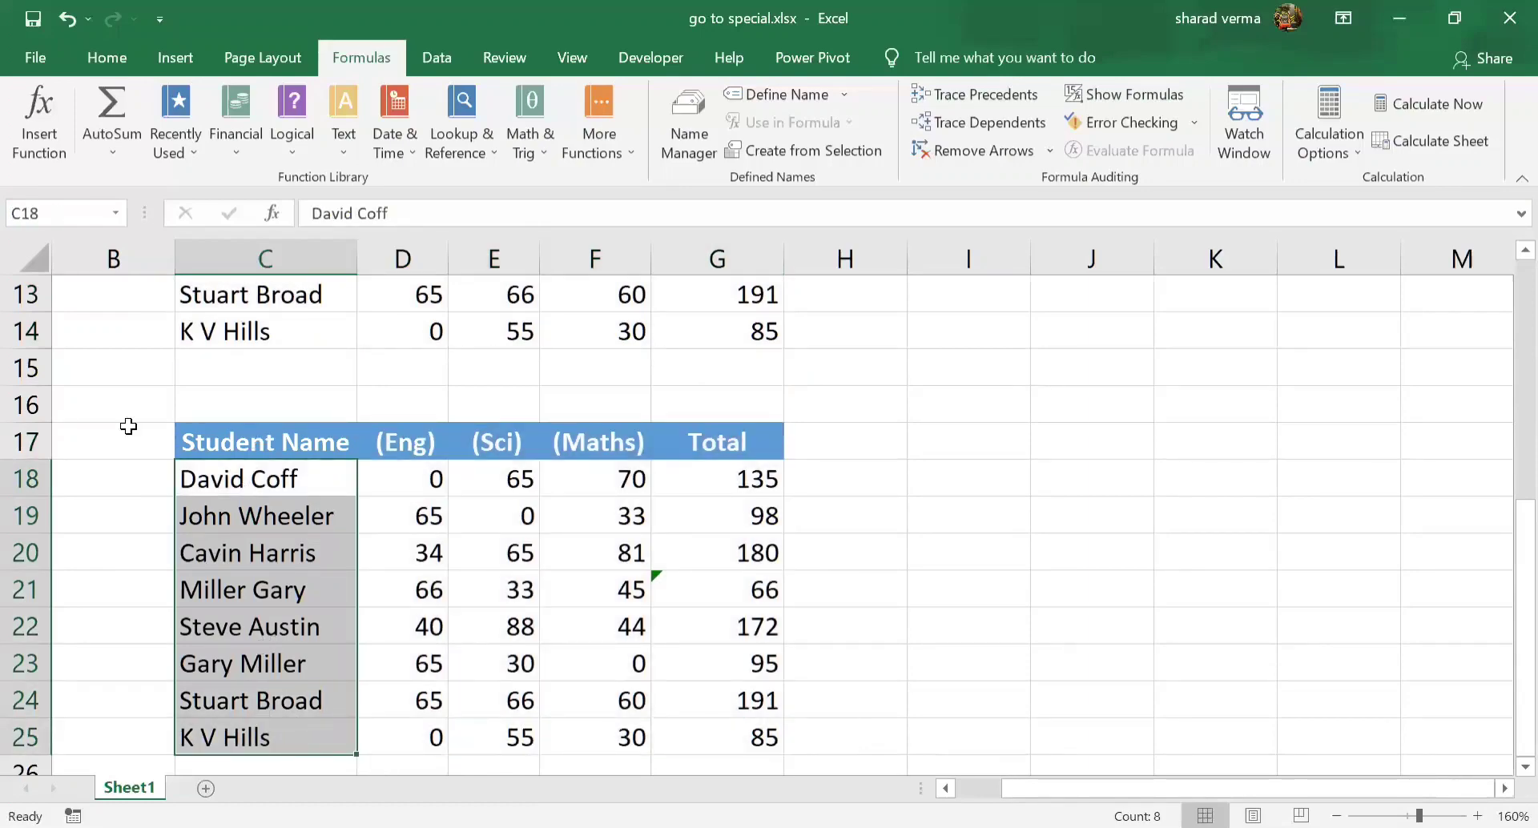
scroll(126, 426, up, 3)
drag(240, 405, 196, 641)
scroll(745, 711, down, 3)
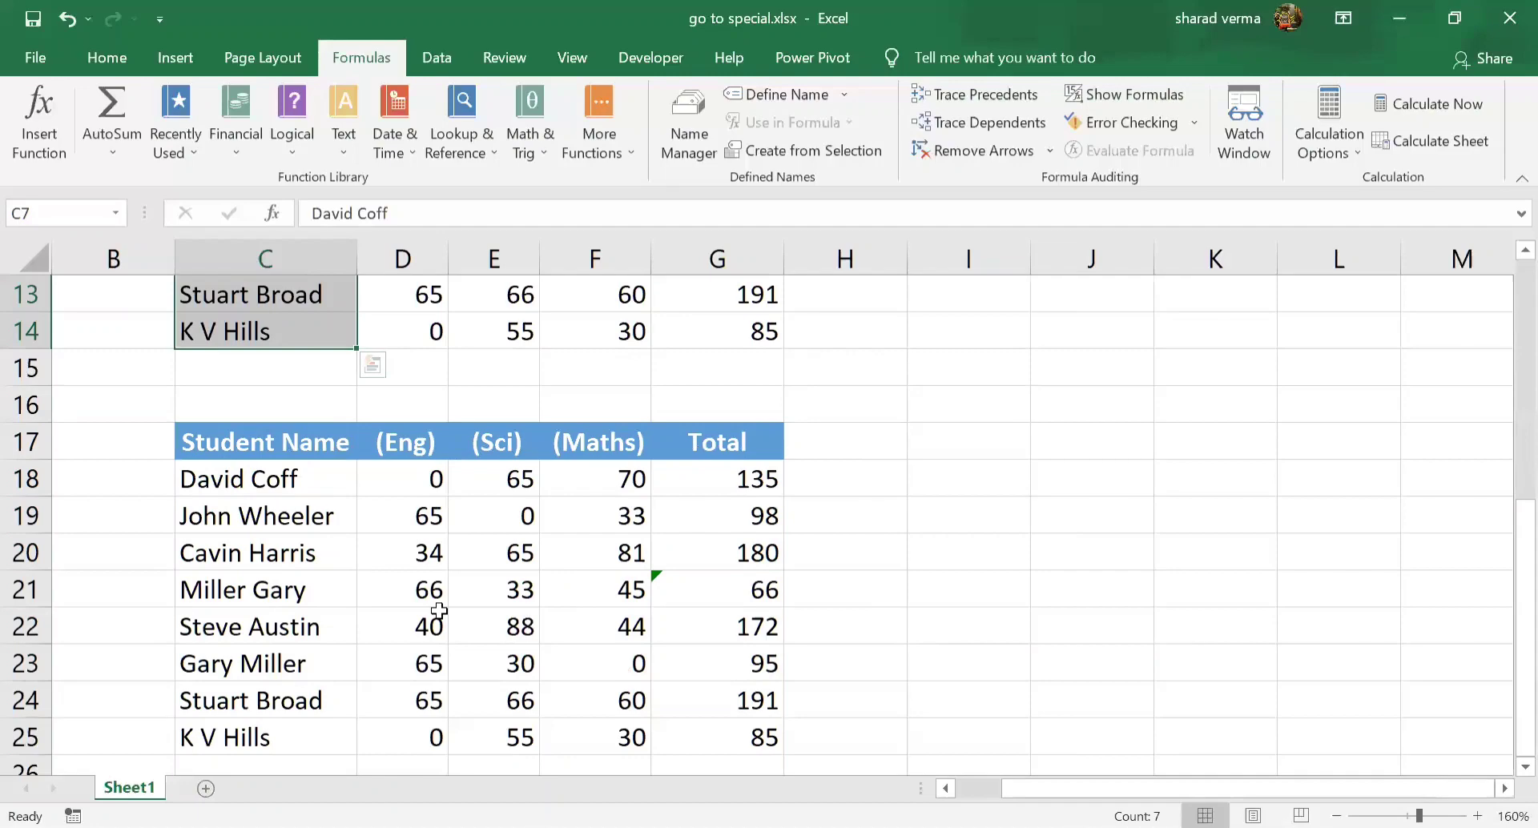
scroll(14, 570, up, 3)
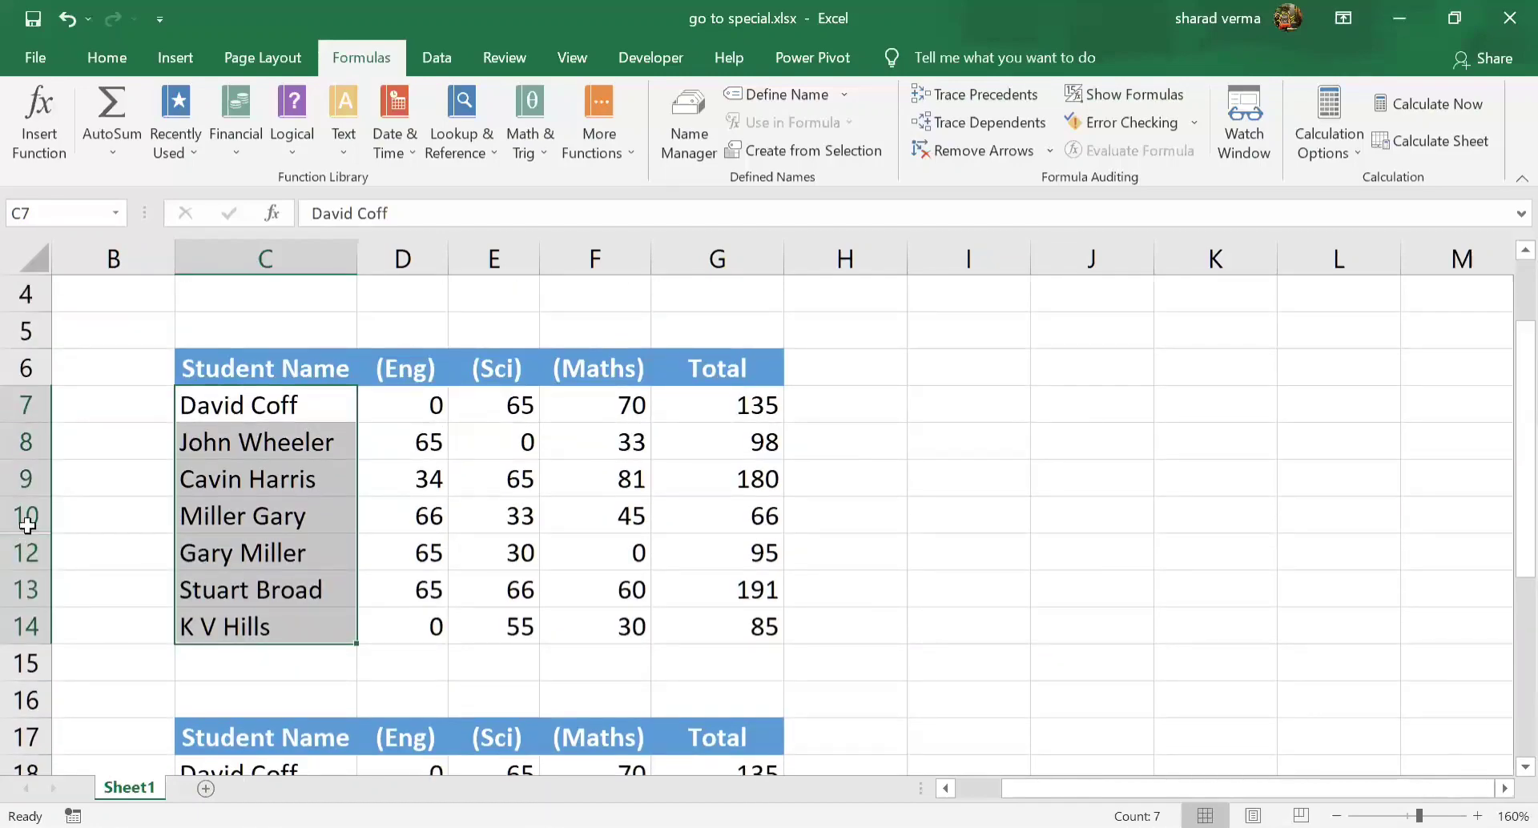
drag(27, 525, 16, 538)
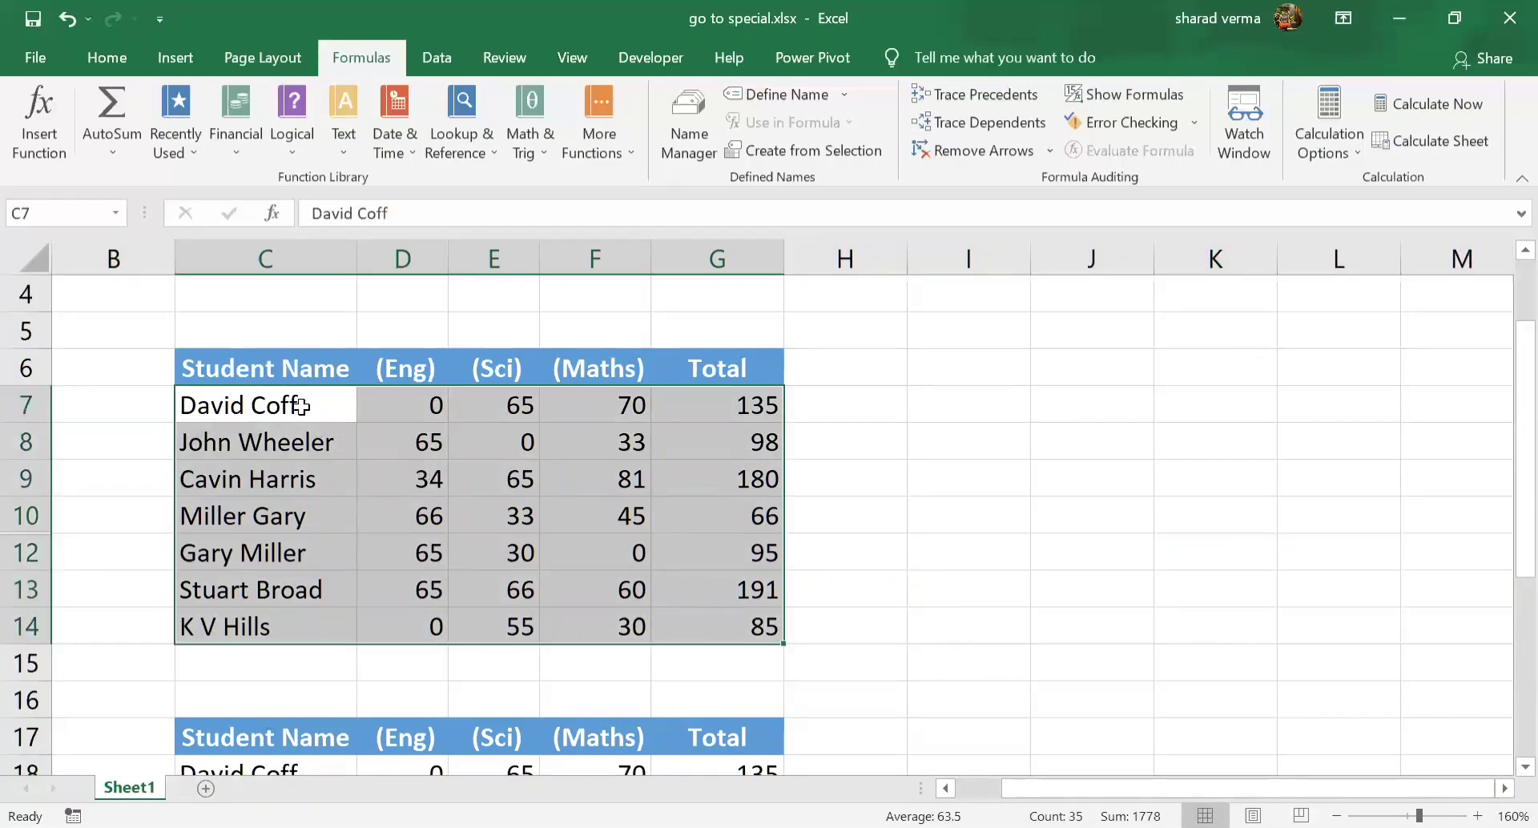
Select only the visible cells of C7:G14 using Go To Special with the Visible cells only option
drag(304, 408, 692, 631)
key(F5)
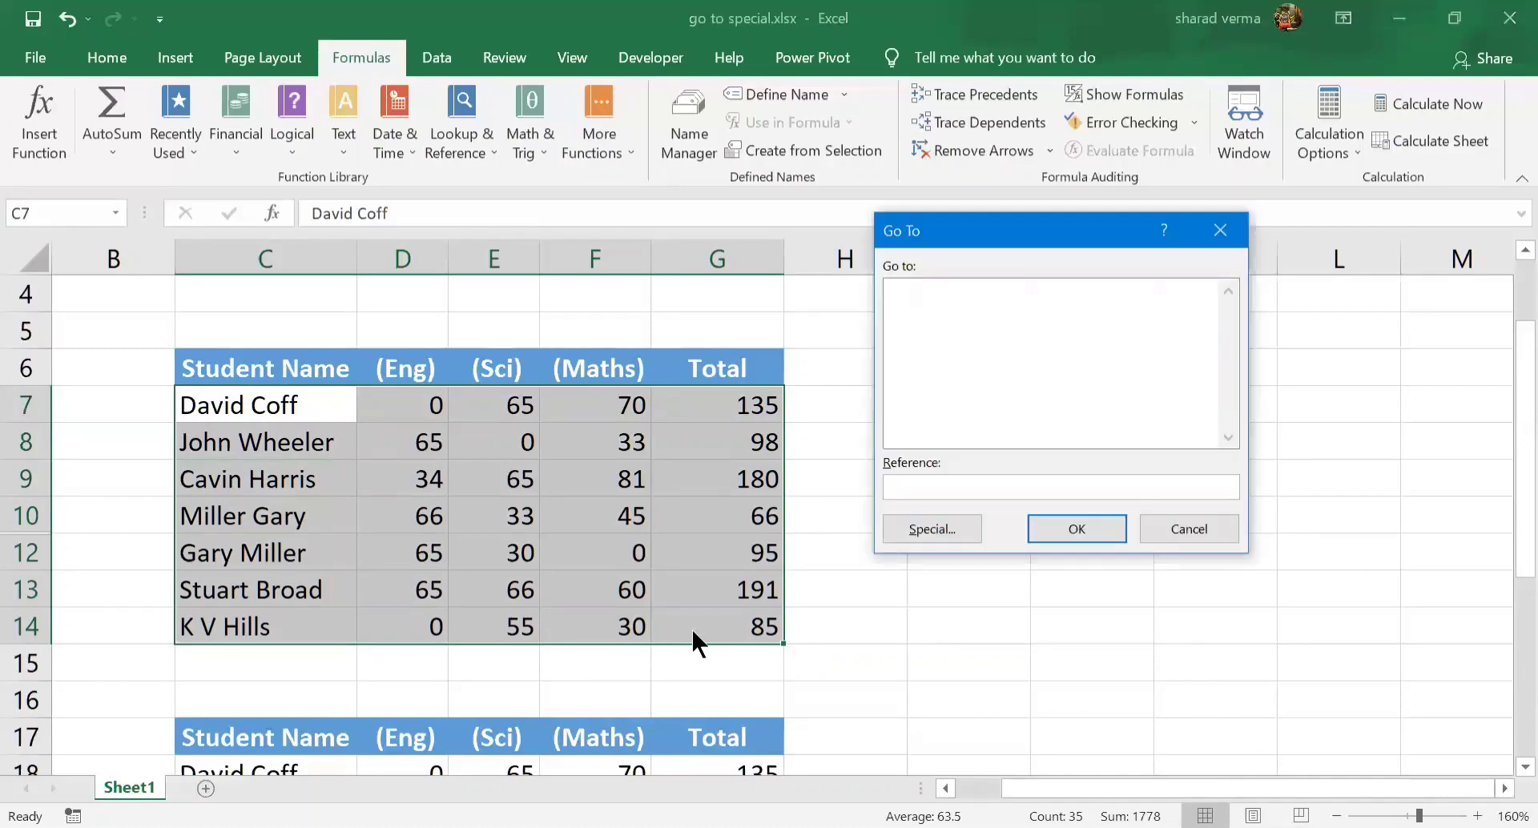
click(908, 528)
click(865, 494)
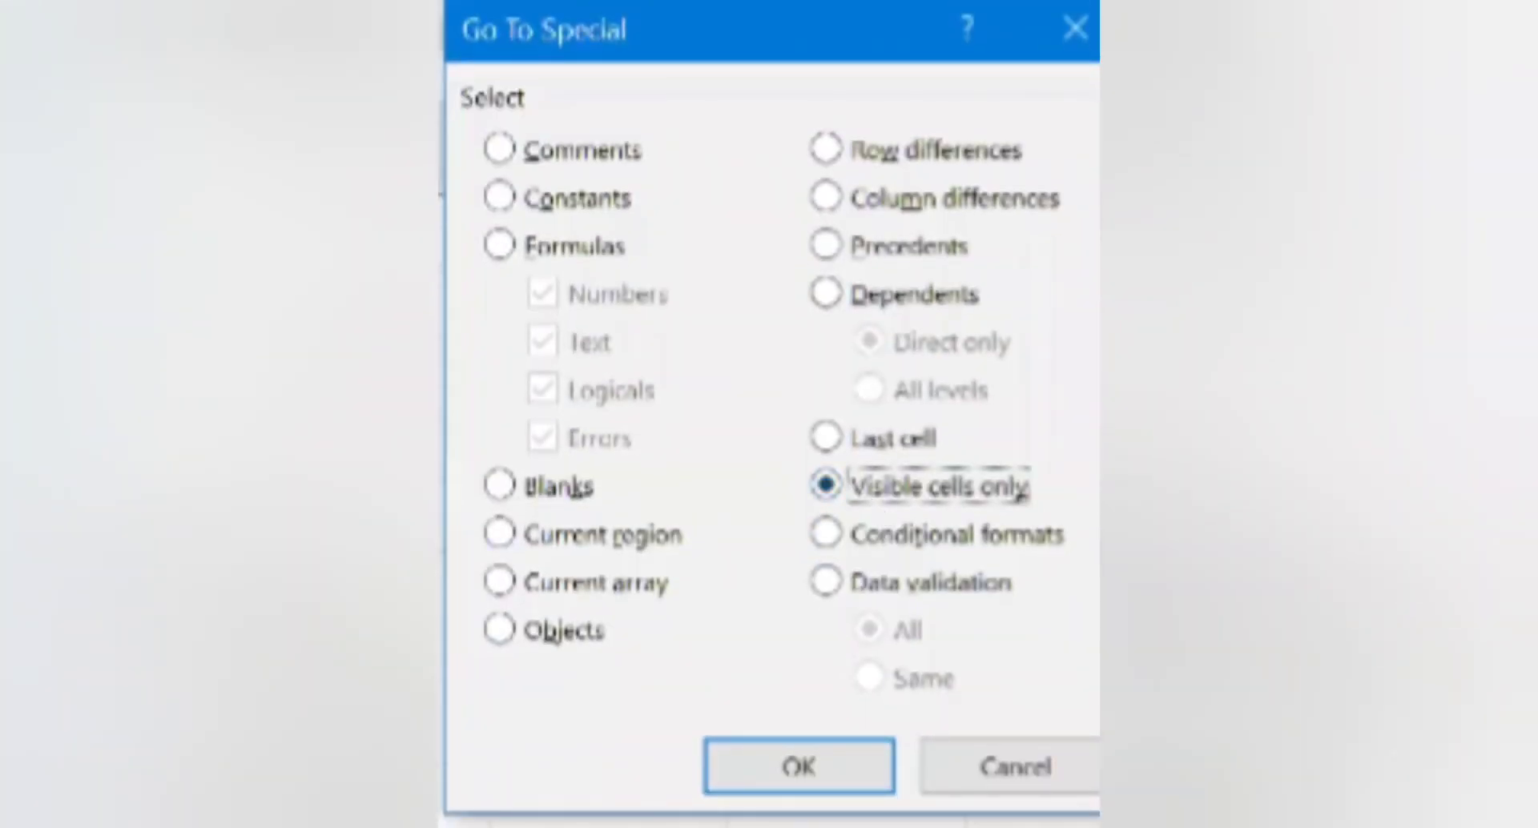
click(800, 773)
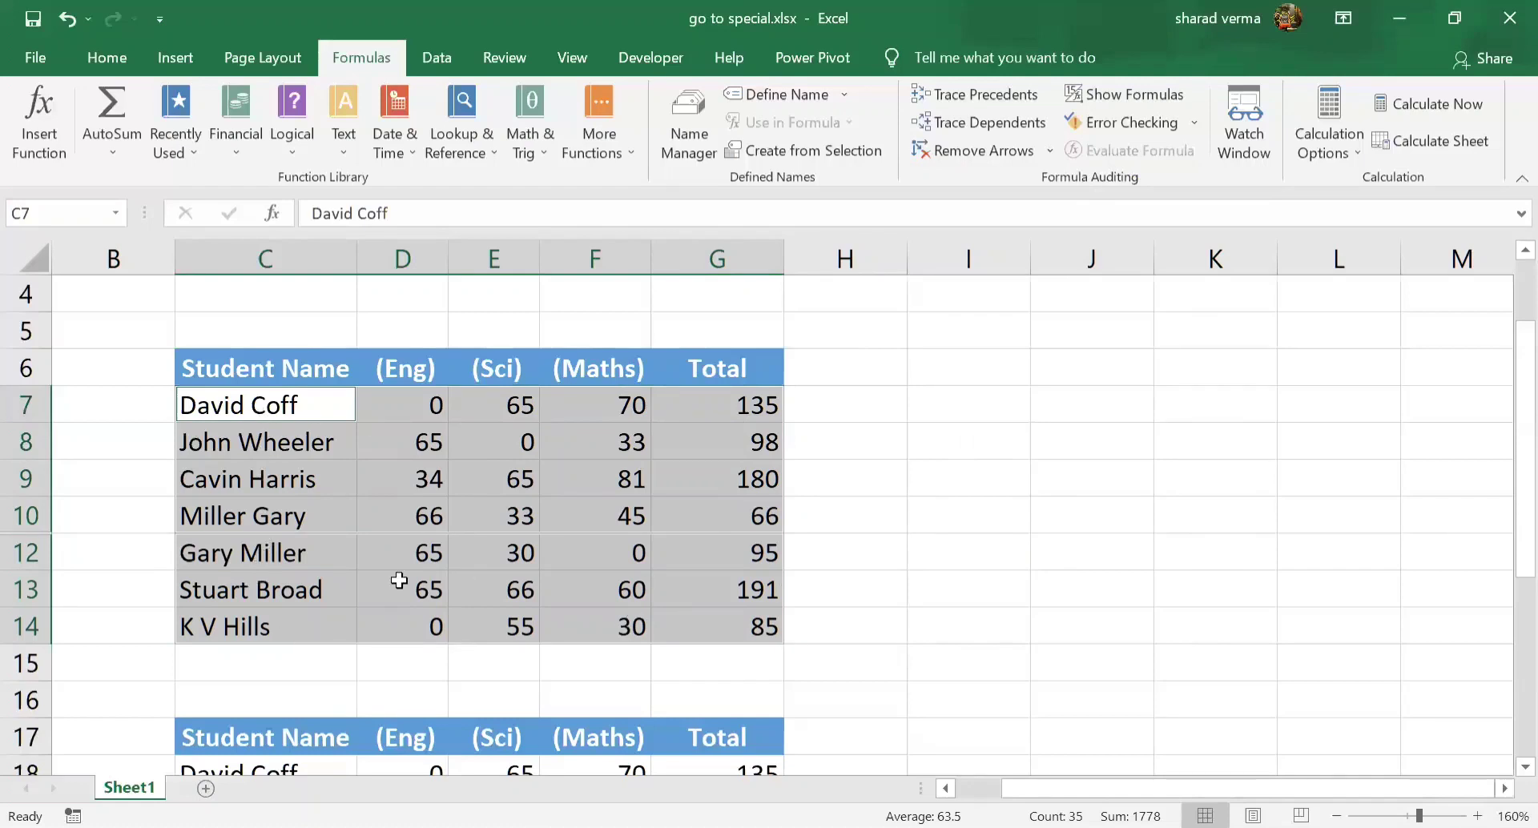
Copy the selected visible cells, paste them starting at C28, and check the student names in C28:C34
key(ctrl+c)
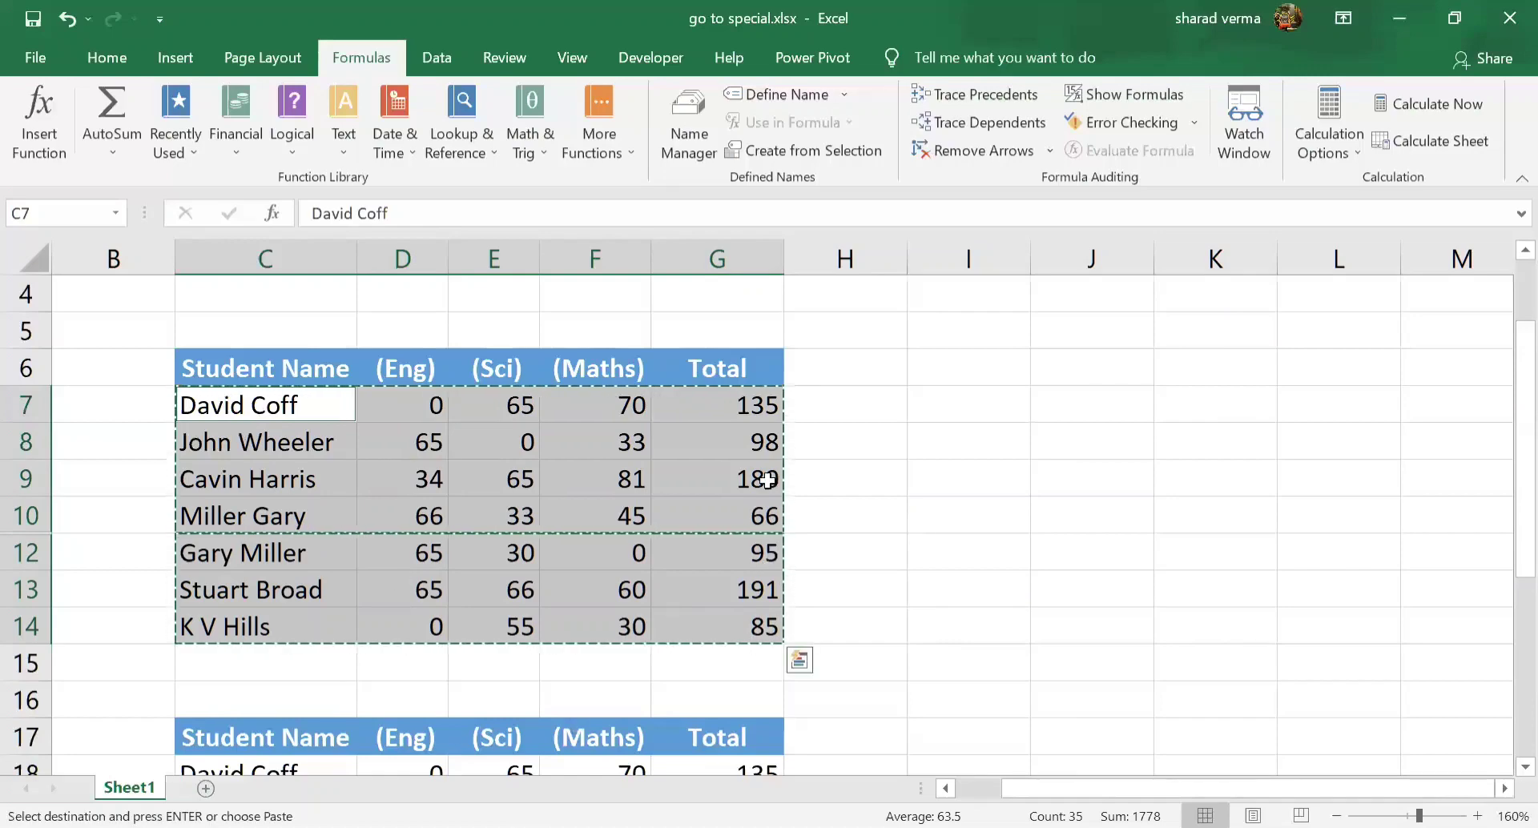
scroll(463, 642, down, 6)
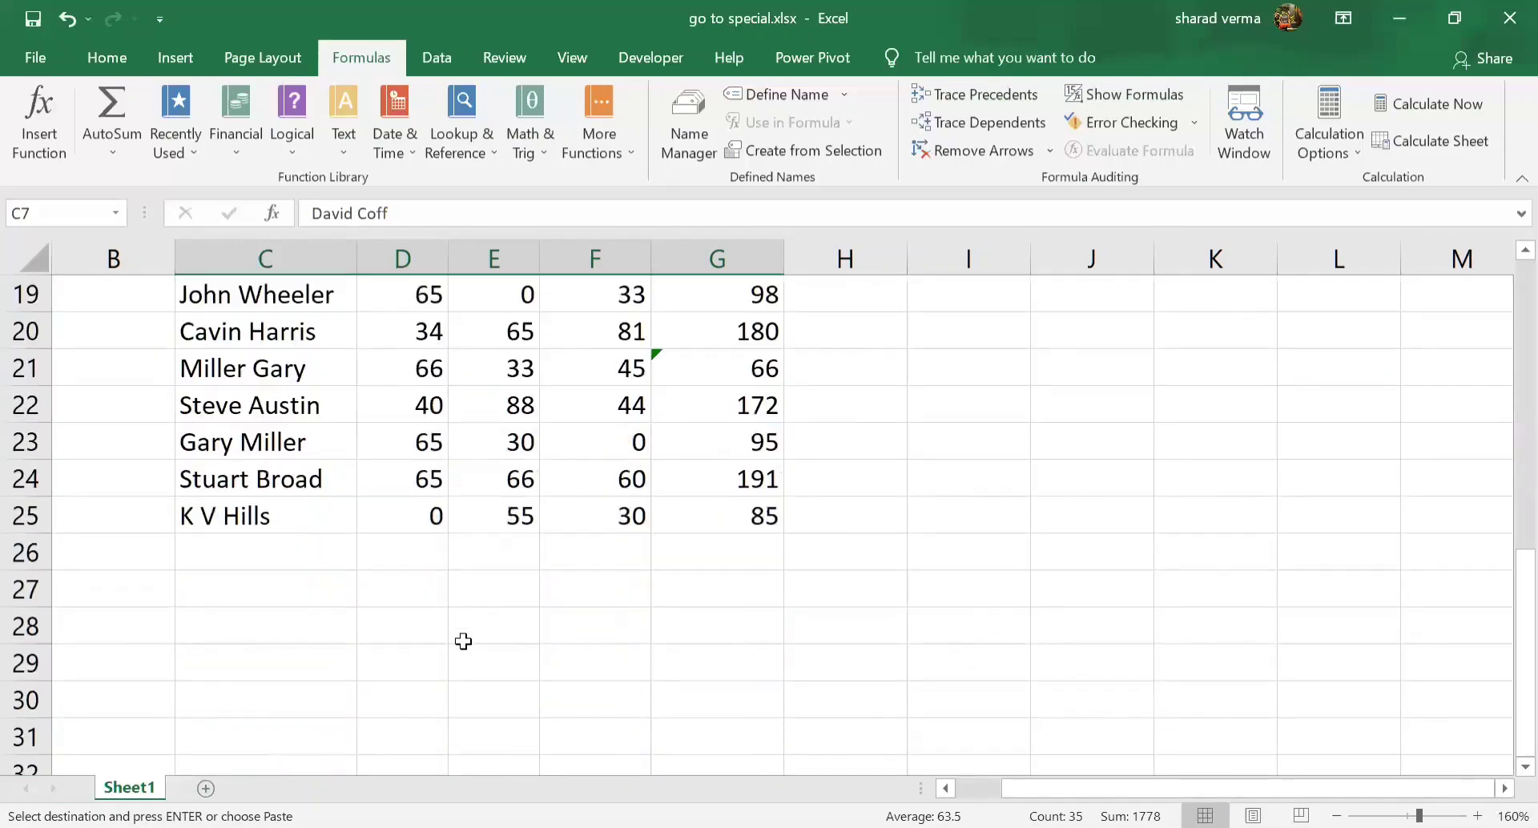
scroll(464, 642, down, 1)
click(234, 406)
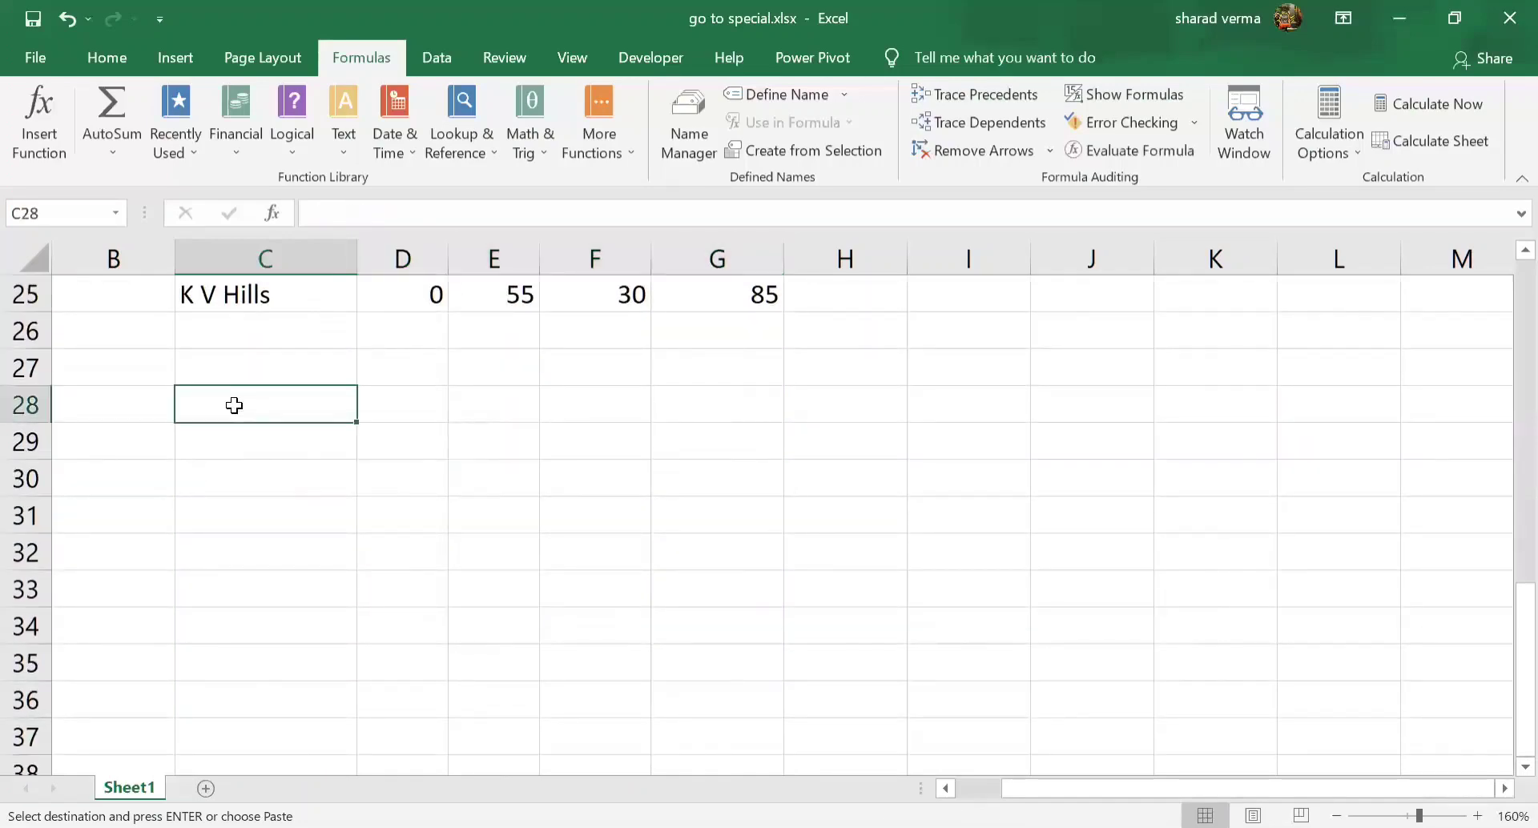
key(ctrl+v)
key(Escape)
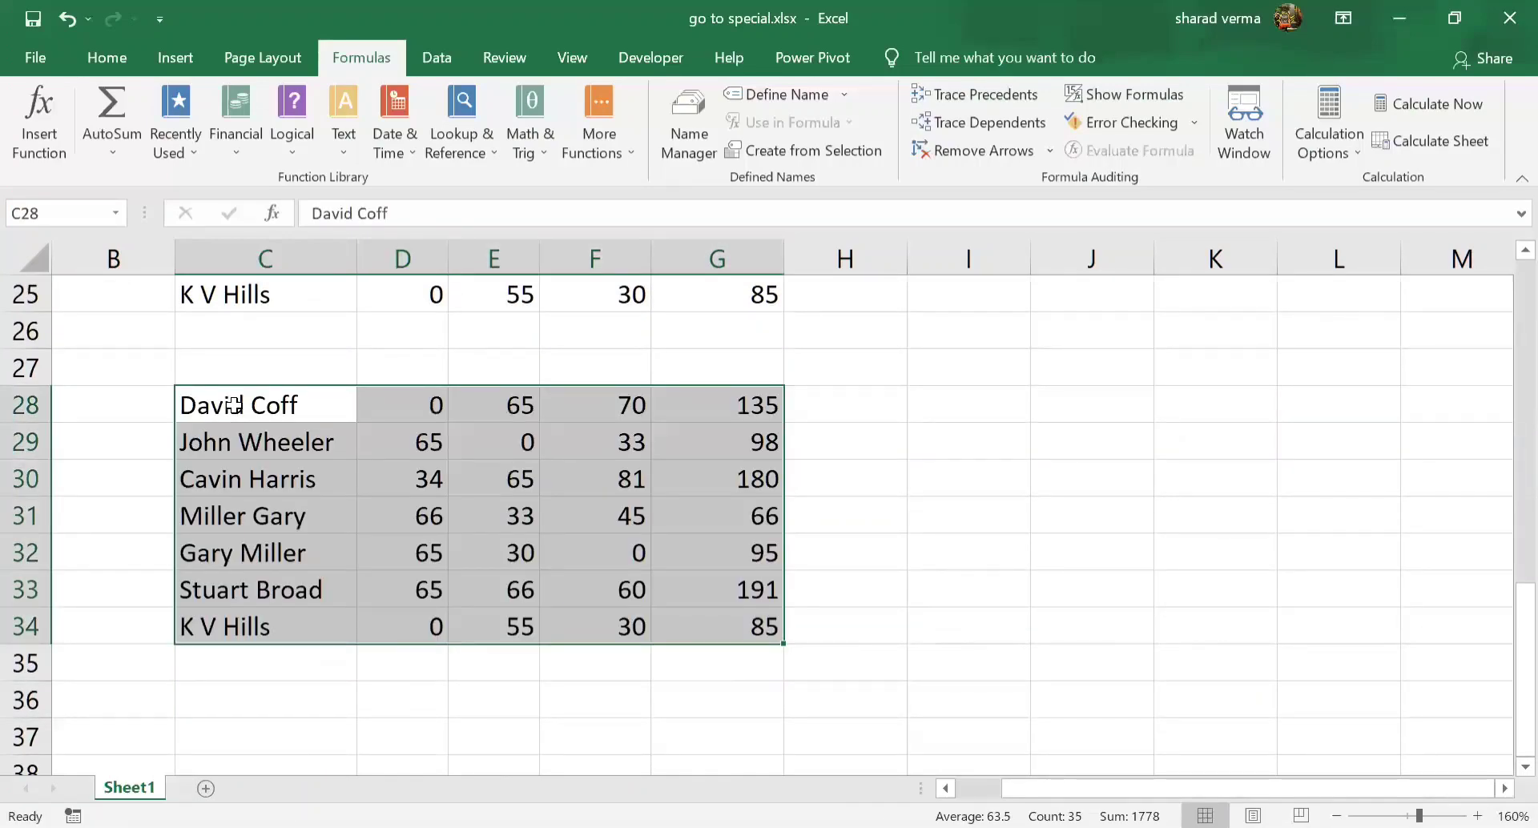
drag(258, 407, 278, 628)
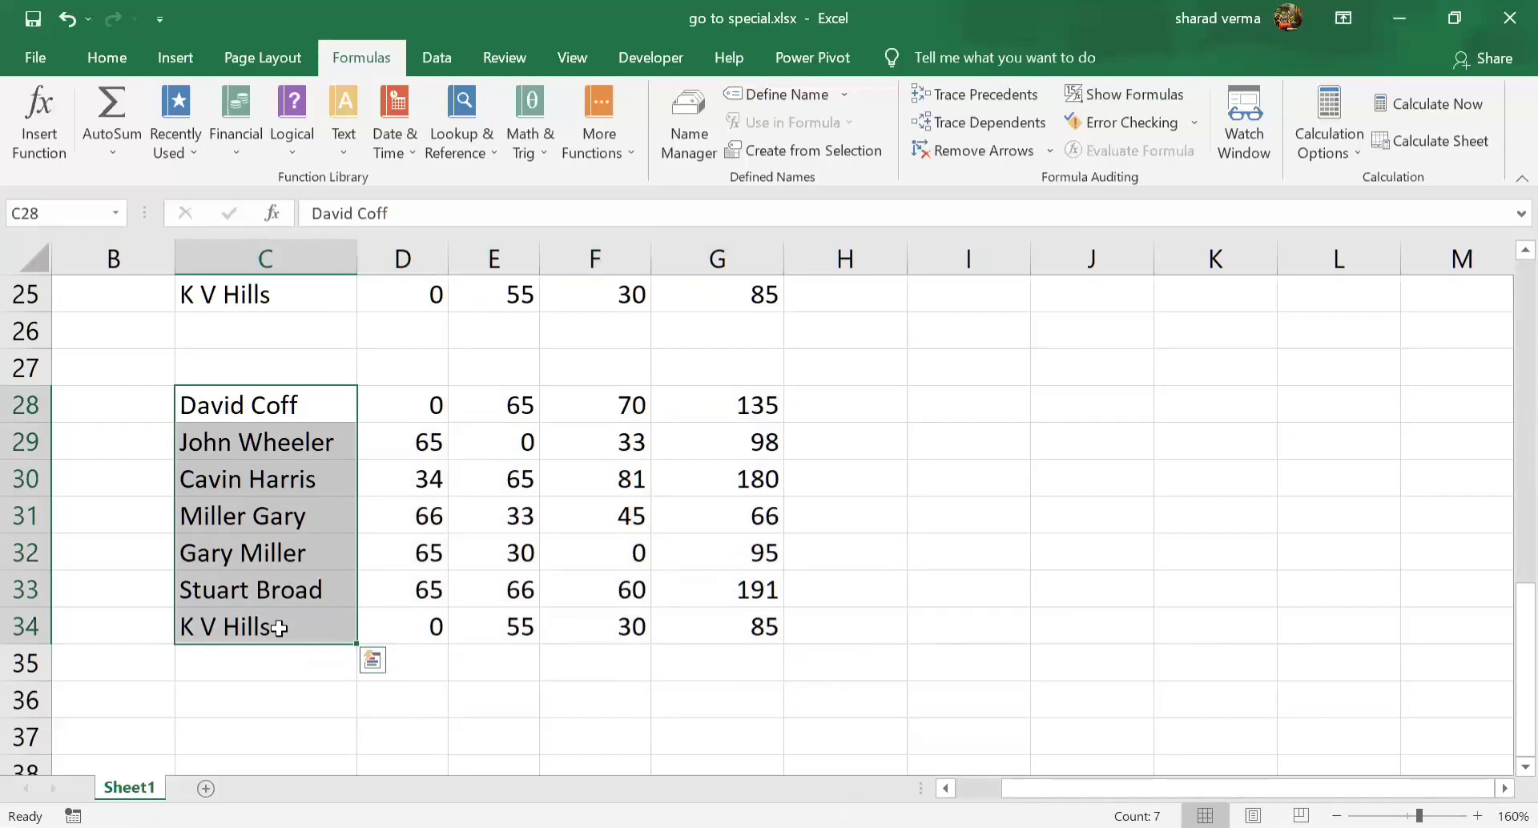